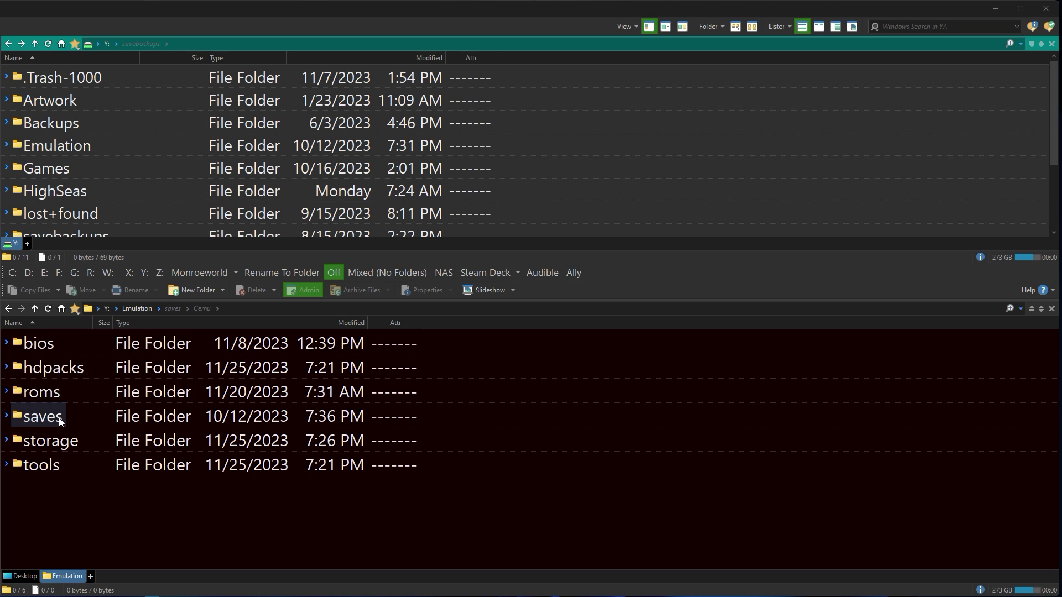
Open the saves folder and enlarge its pane so every emulator folder, Cemu to yuzu, shows.
double_click(60, 419)
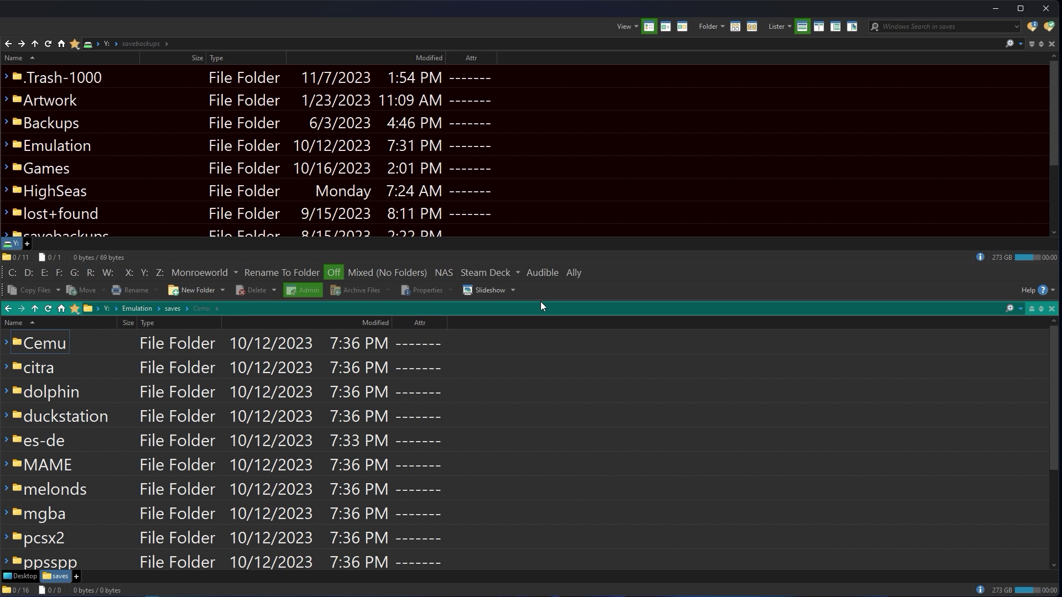
left_click_drag(540, 300, 540, 160)
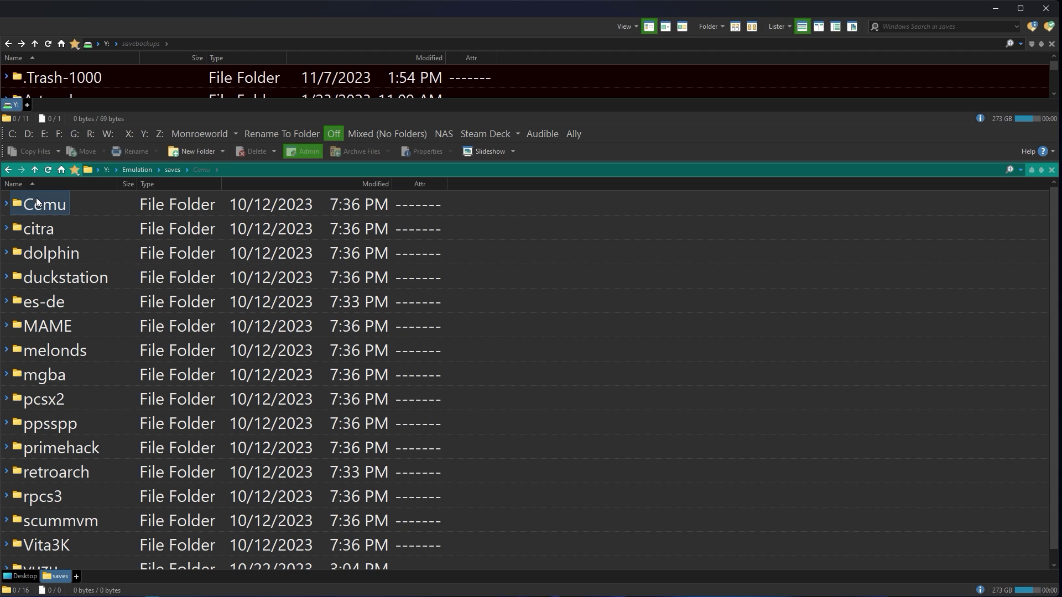
scroll(53, 323, "down", 1)
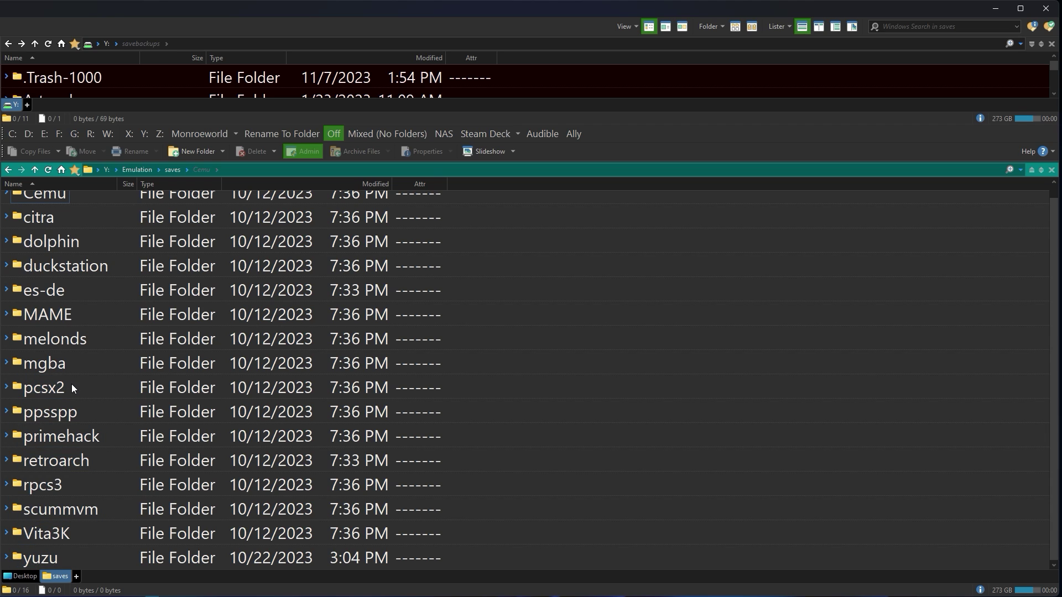
scroll(66, 232, "up", 1)
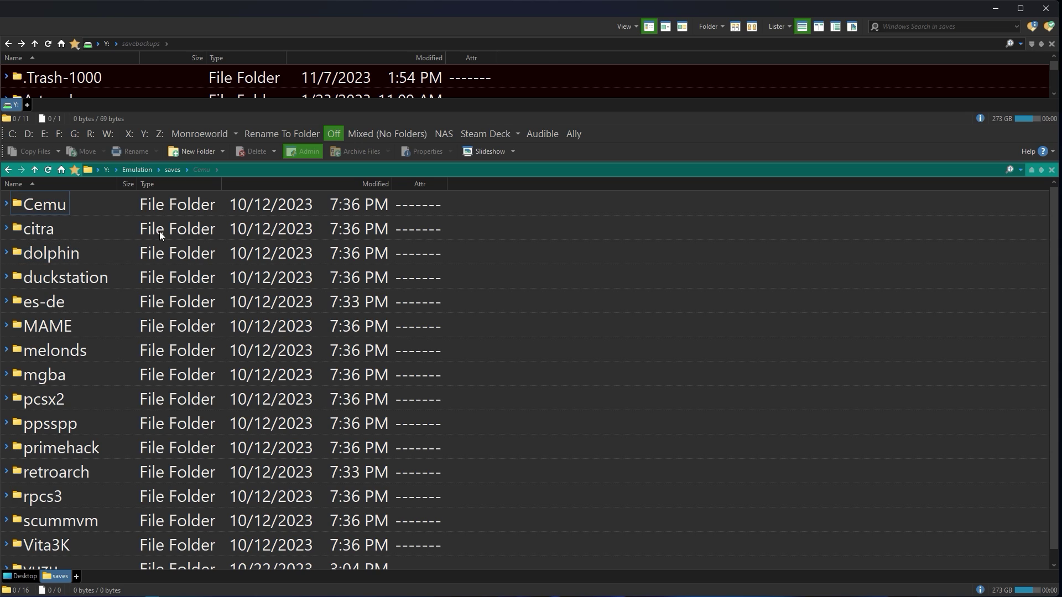
Switch the saves listing to Grouped flat view, revealing each emulator's saves and states symlinks.
left_click(735, 28)
left_click(756, 44)
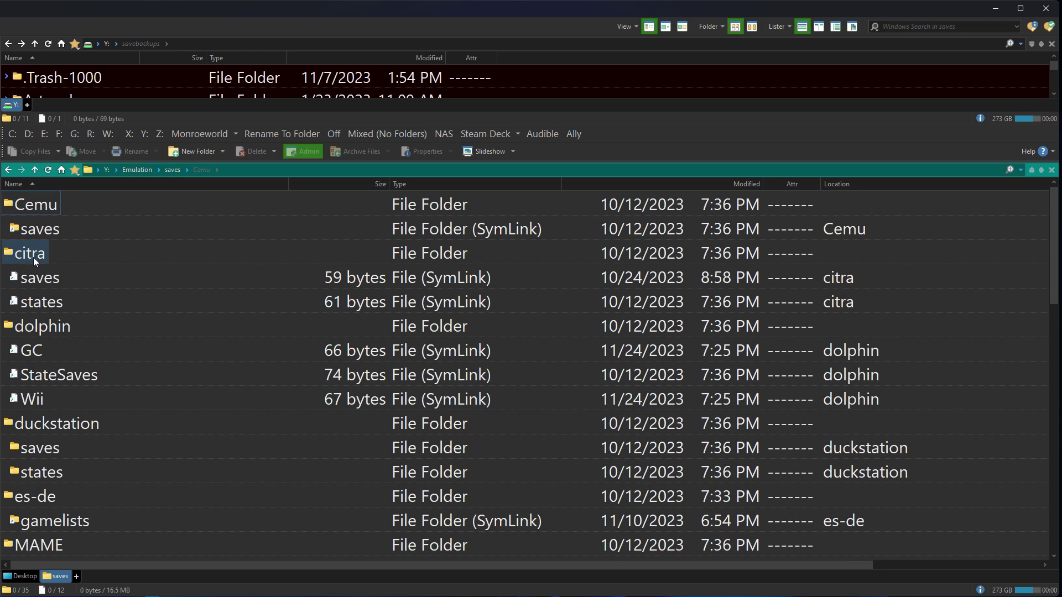
scroll(44, 330, "down", 5)
scroll(44, 330, "down", 3)
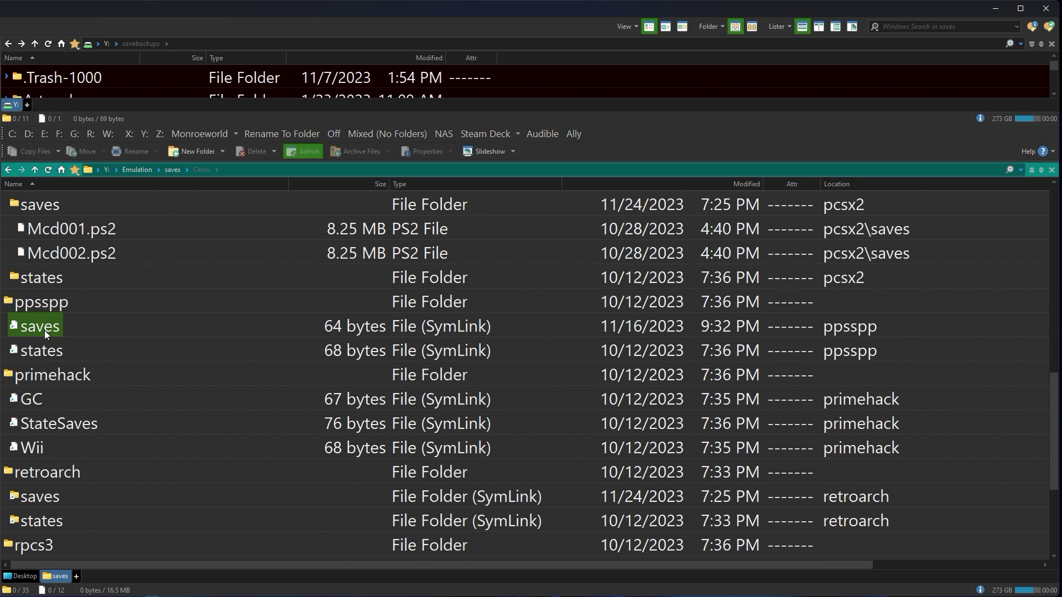
scroll(44, 330, "down", 3)
scroll(44, 334, "up", 11)
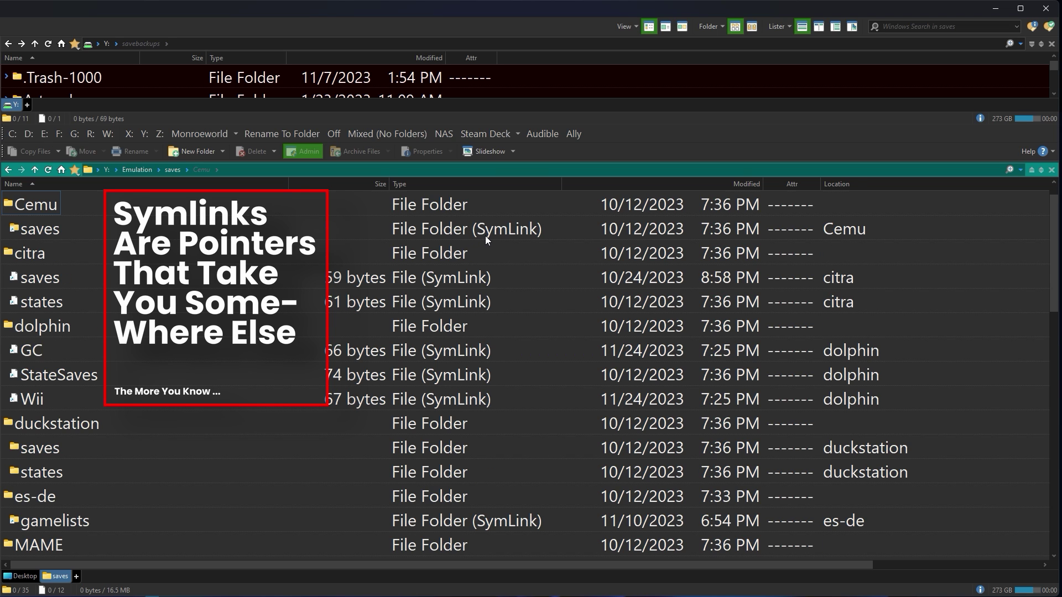
scroll(486, 236, "down", 7)
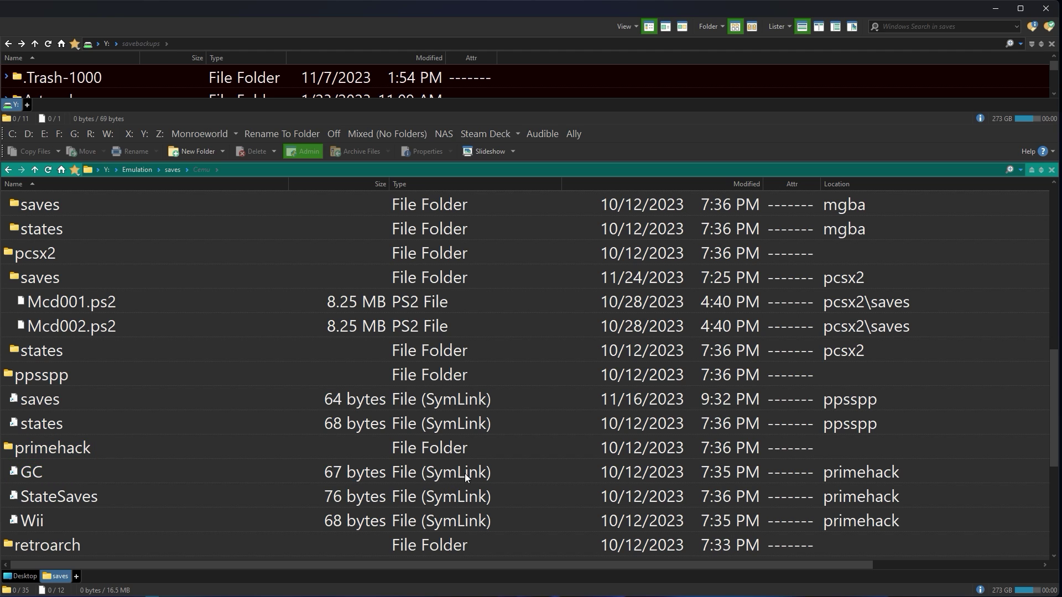
scroll(125, 504, "down", 3)
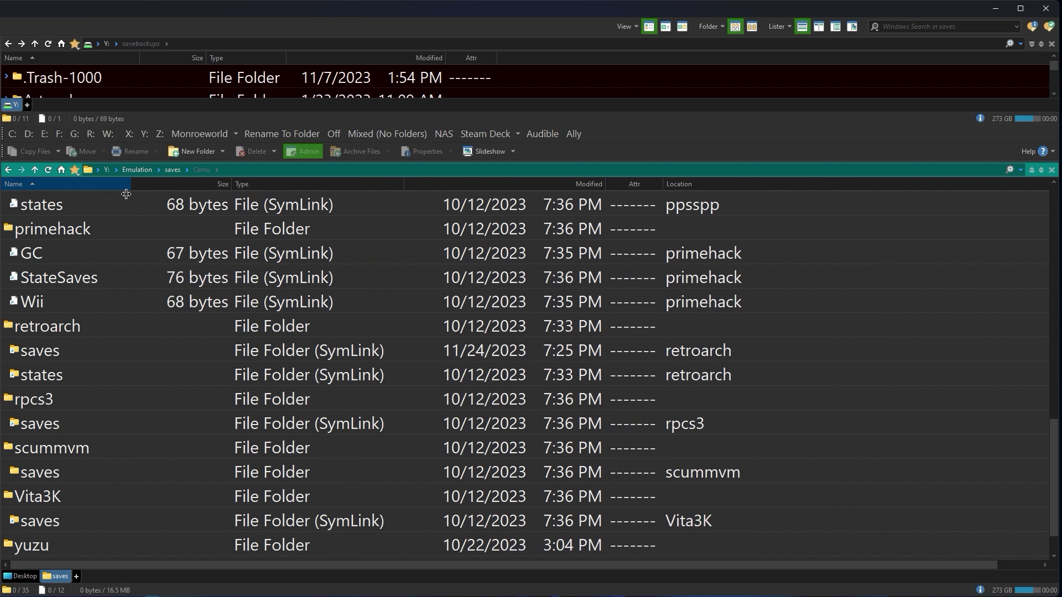
Add the Target column from Columns > General, then select citra's saves symlink.
right_click(701, 187)
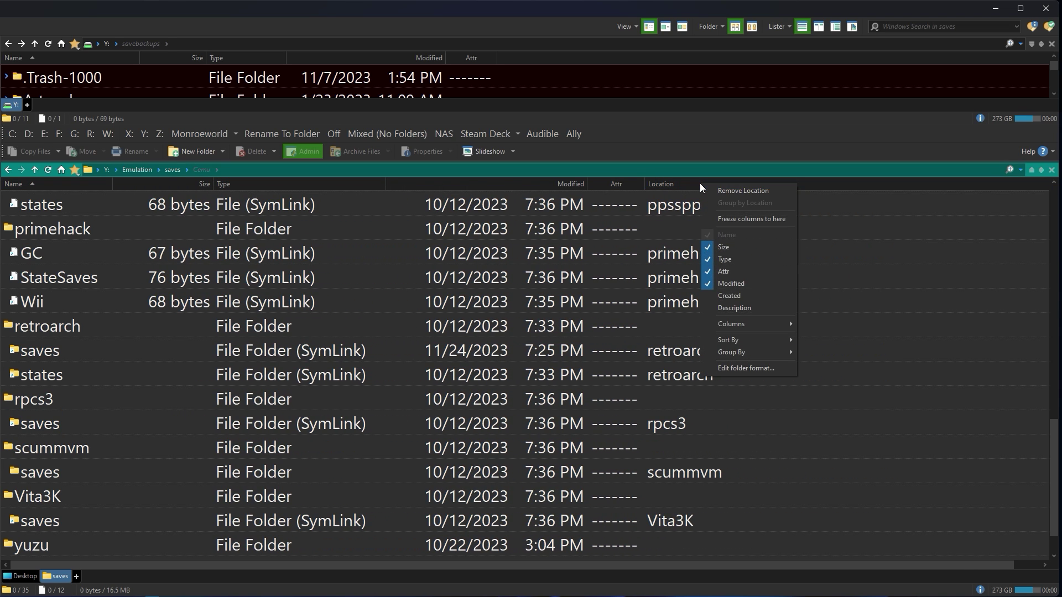
mouse_move(728, 320)
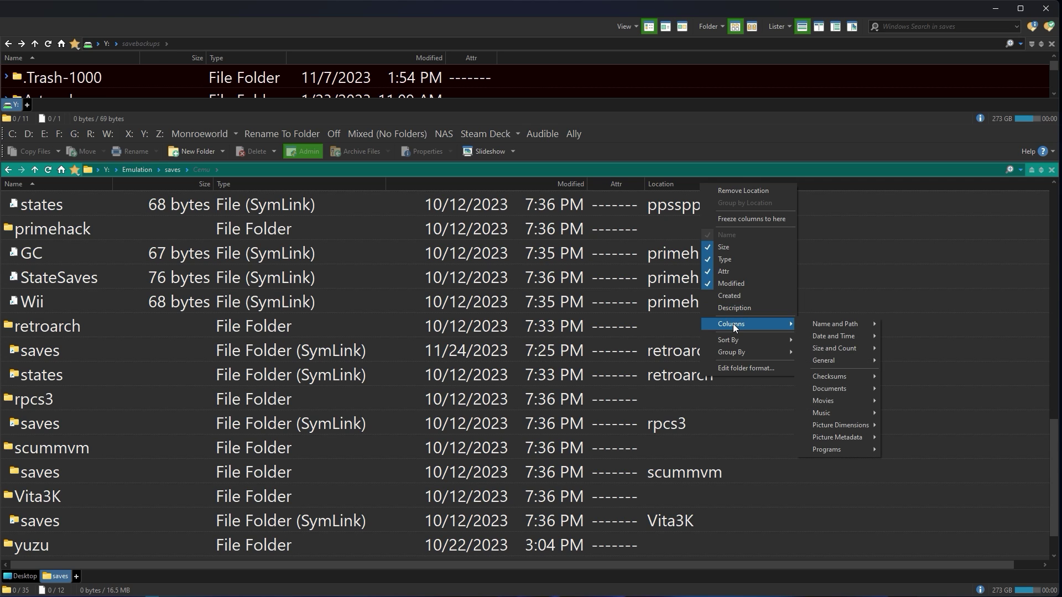
mouse_move(837, 360)
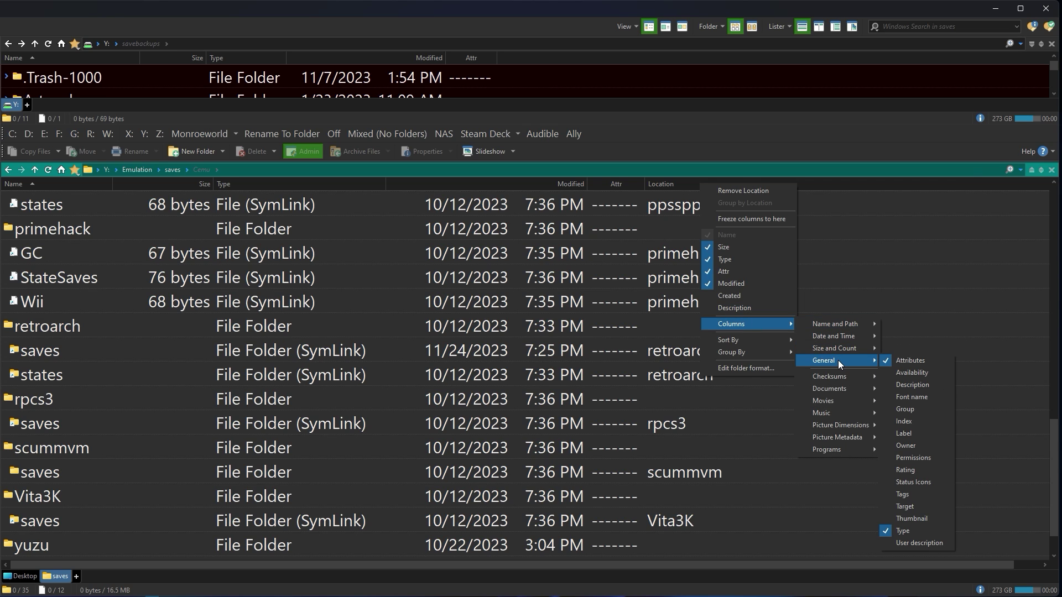
left_click(928, 501)
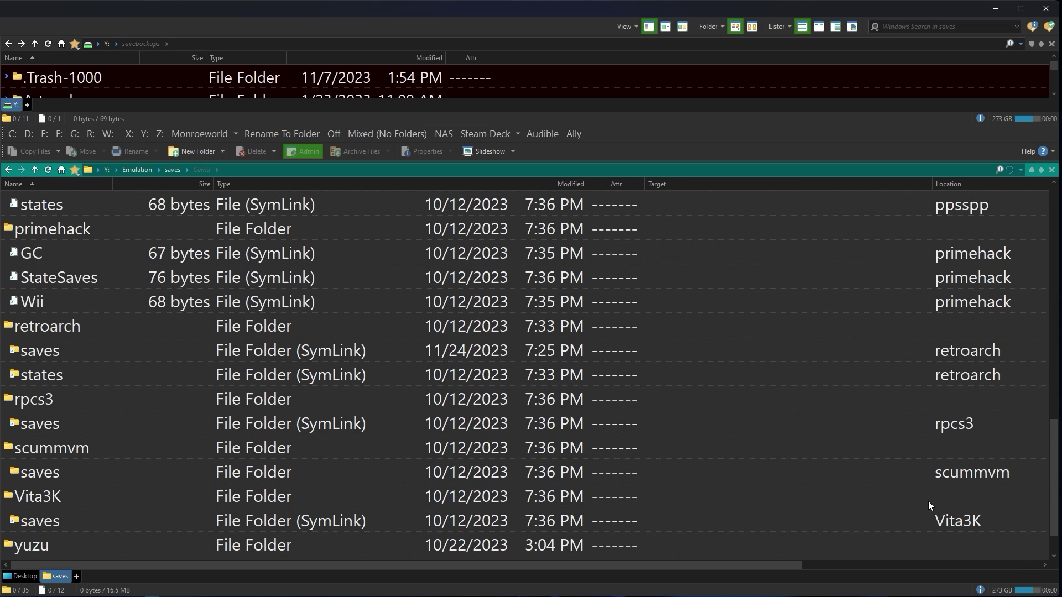
scroll(497, 365, "up", 10)
left_click(25, 279)
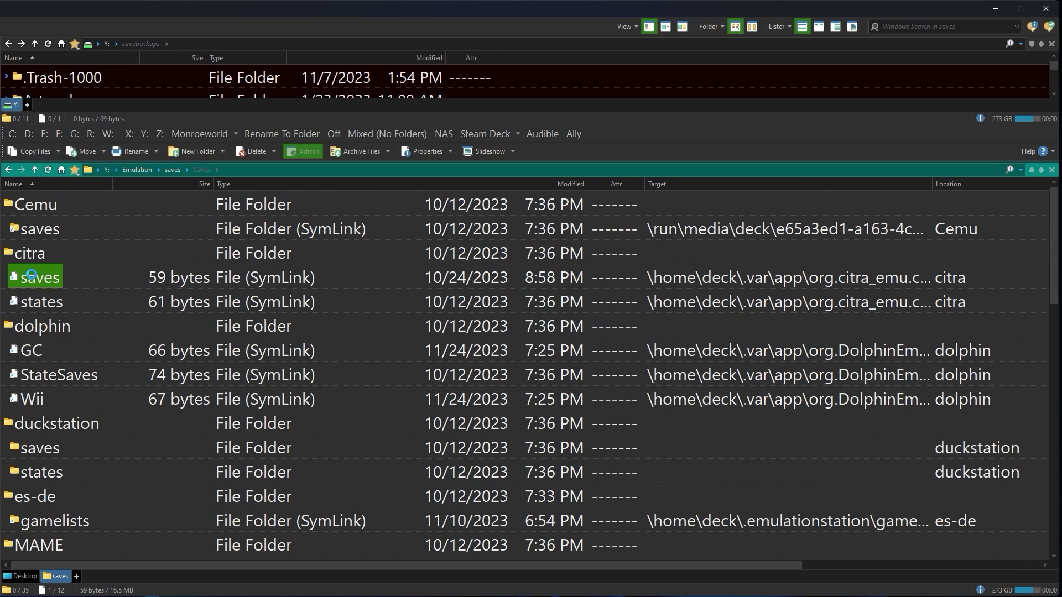
right_click(31, 276)
left_click(68, 527)
left_click_drag(163, 274, 200, 163)
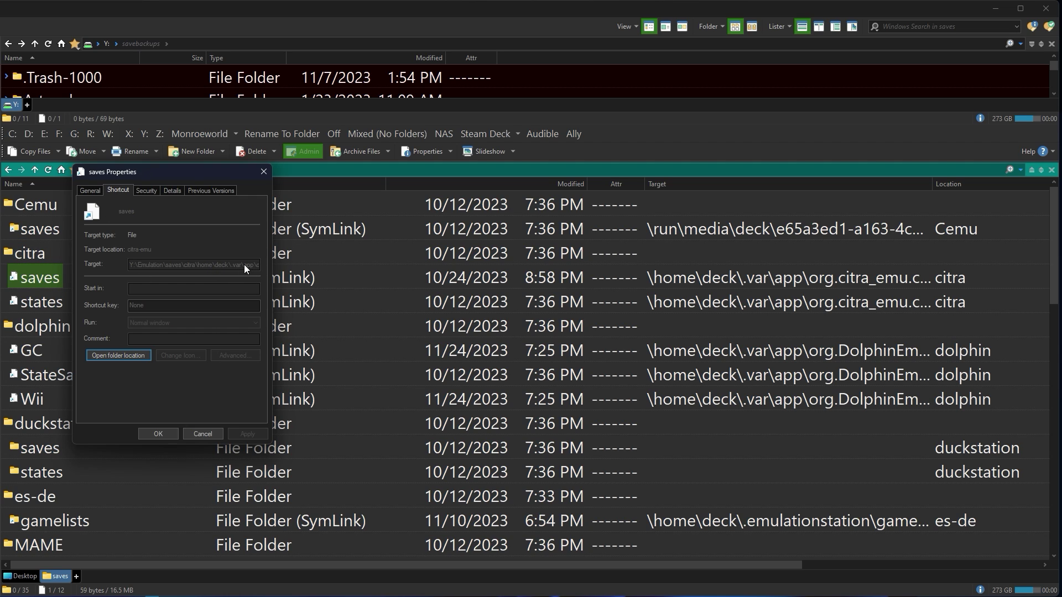
Move the Target column beside Type, widen it for full symlink paths, and enlarge the upper pane.
left_click(203, 433)
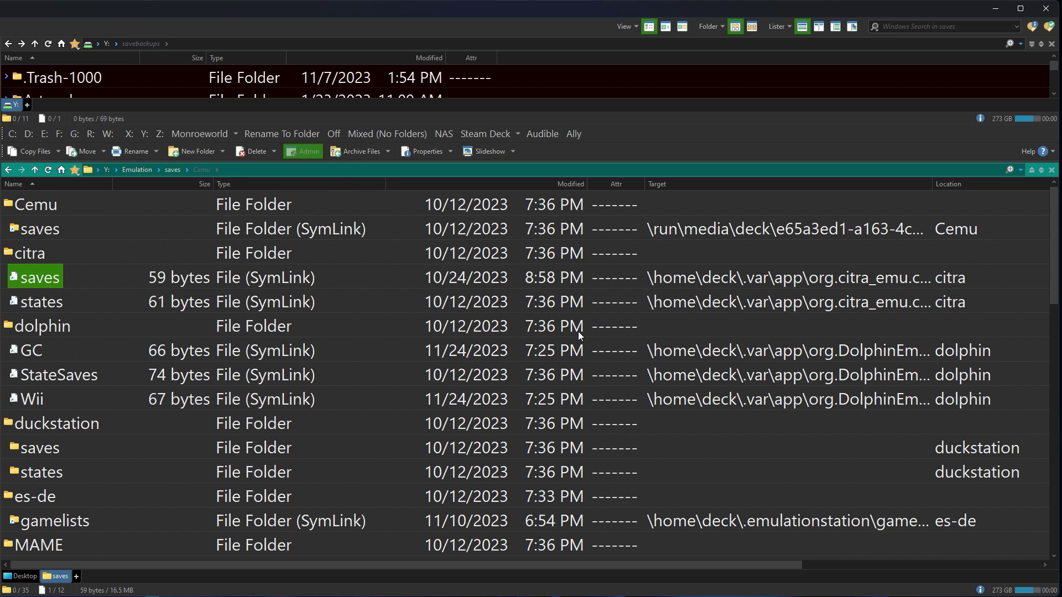
left_click_drag(658, 184, 434, 188)
left_click_drag(779, 186, 1024, 181)
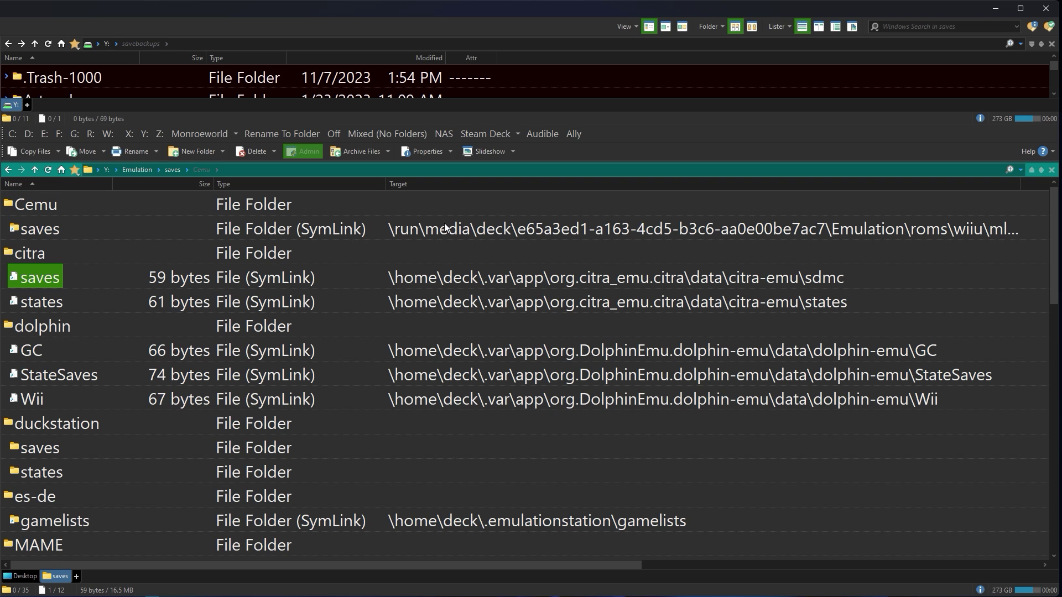
left_click_drag(206, 564, 467, 563)
left_click_drag(590, 184, 877, 183)
left_click_drag(545, 563, 448, 563)
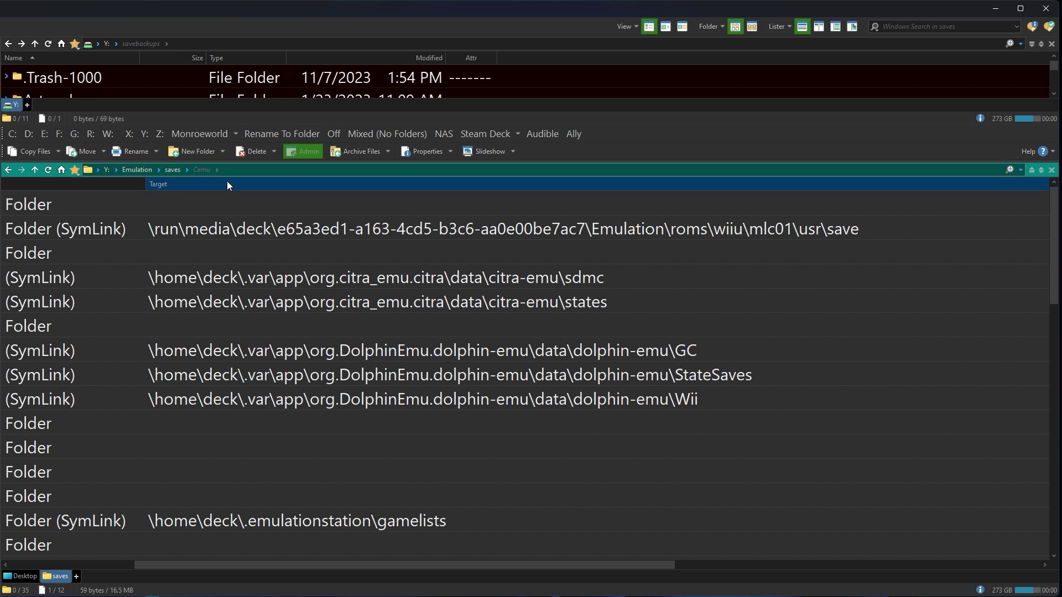
left_click_drag(224, 109, 260, 307)
Browse the upper pane to Emulation\roms\wiiu\mlc01\usr\save, the empty Cemu link target.
double_click(65, 149)
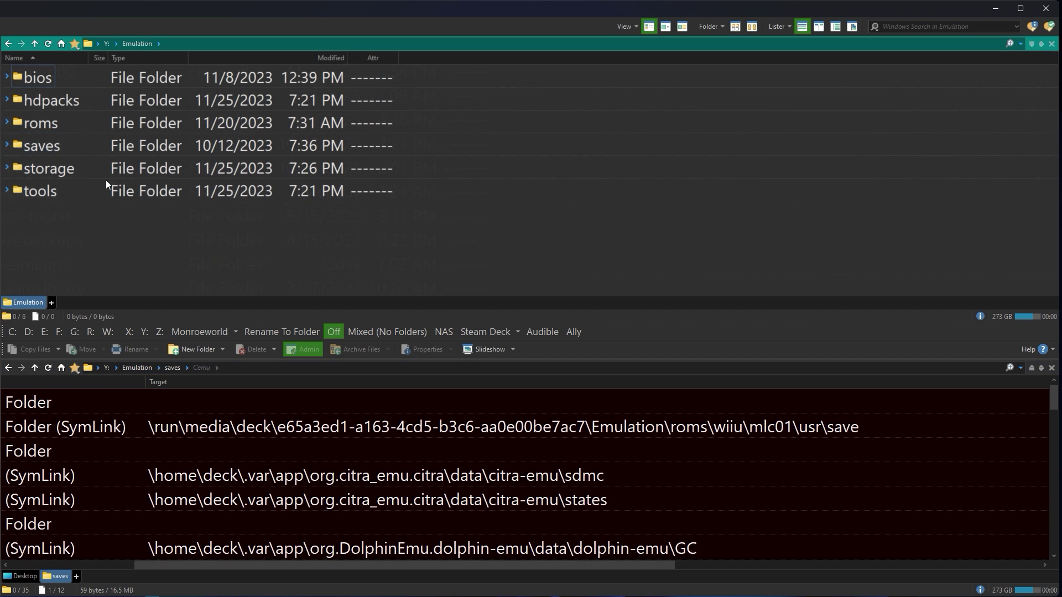
double_click(45, 112)
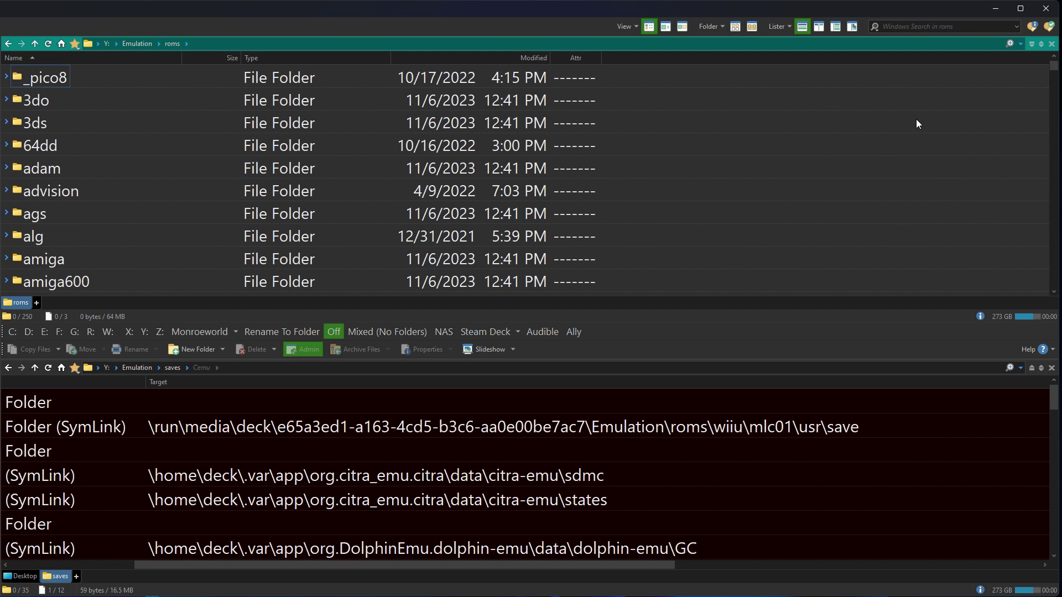
left_click_drag(1052, 67, 1052, 289)
scroll(208, 170, "up", 3)
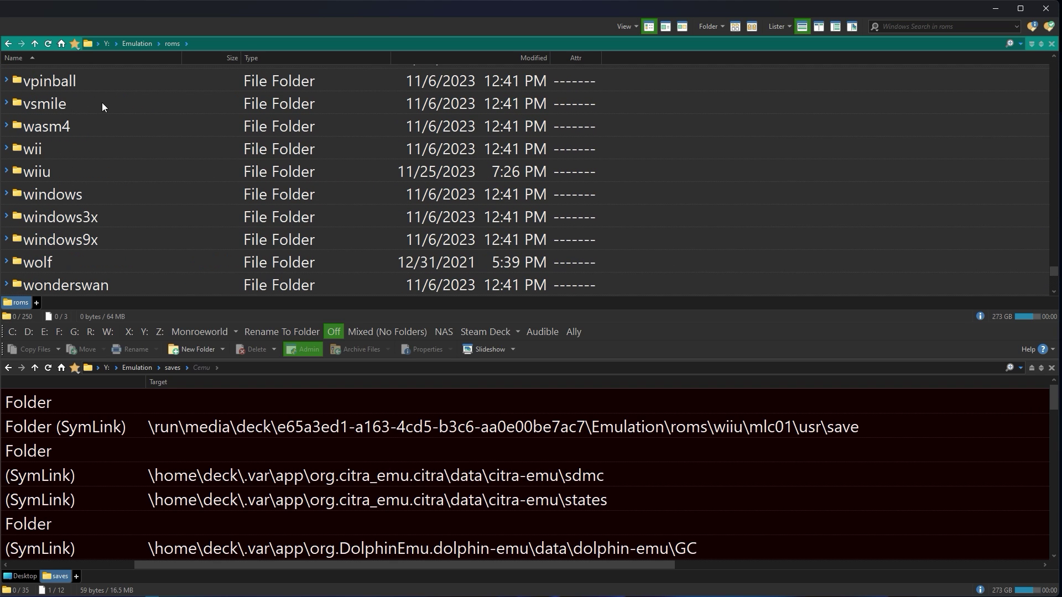
double_click(43, 174)
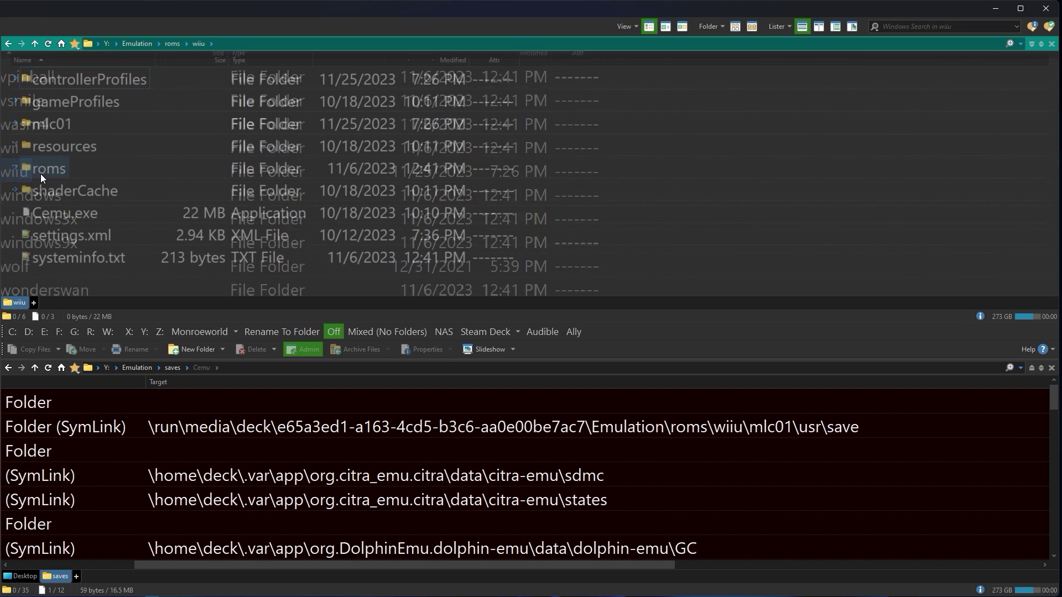
double_click(41, 129)
double_click(40, 82)
double_click(38, 77)
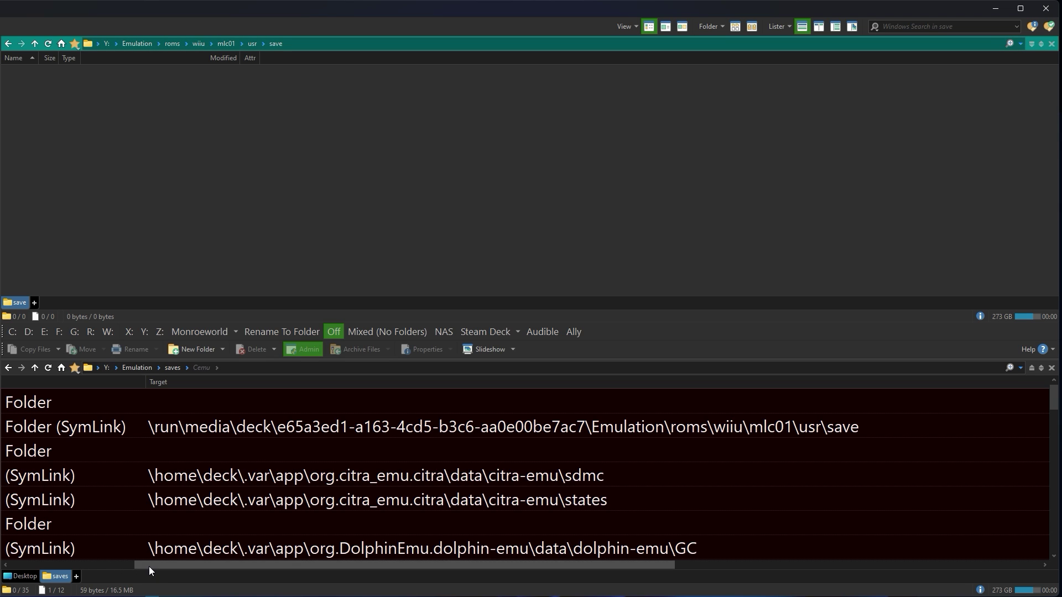
left_click_drag(149, 566, 22, 562)
scroll(381, 393, "down", 2)
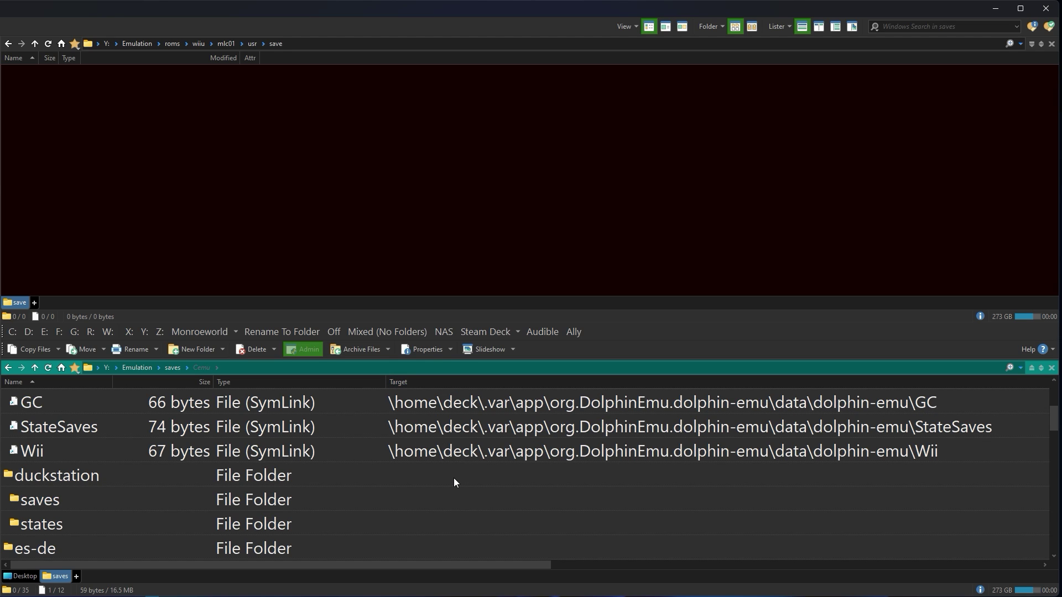
scroll(46, 417, "up", 1)
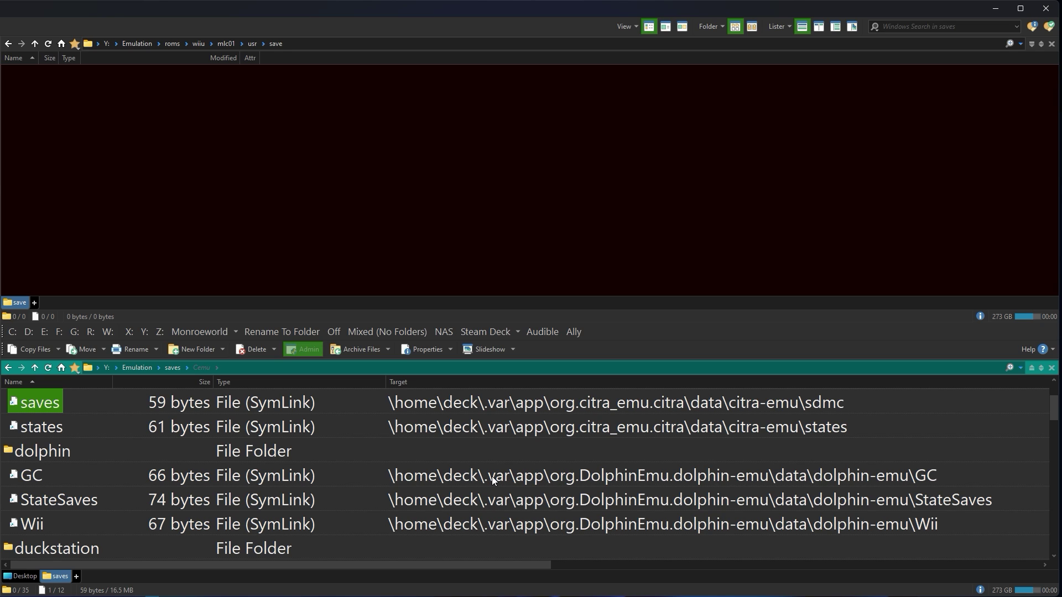
scroll(495, 501, "down", 2)
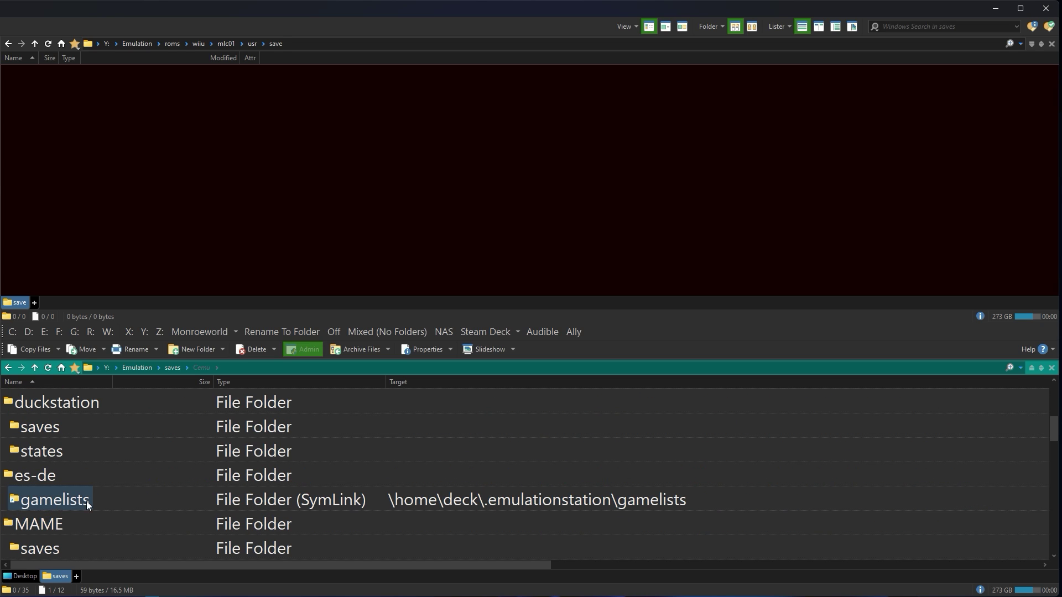
scroll(340, 533, "down", 4)
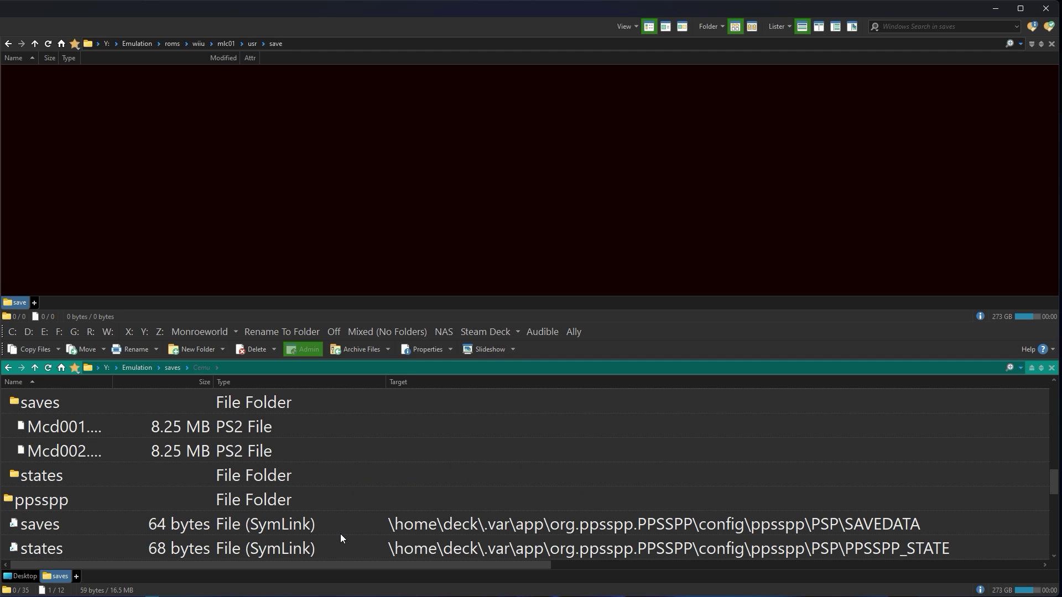
scroll(347, 532, "down", 1)
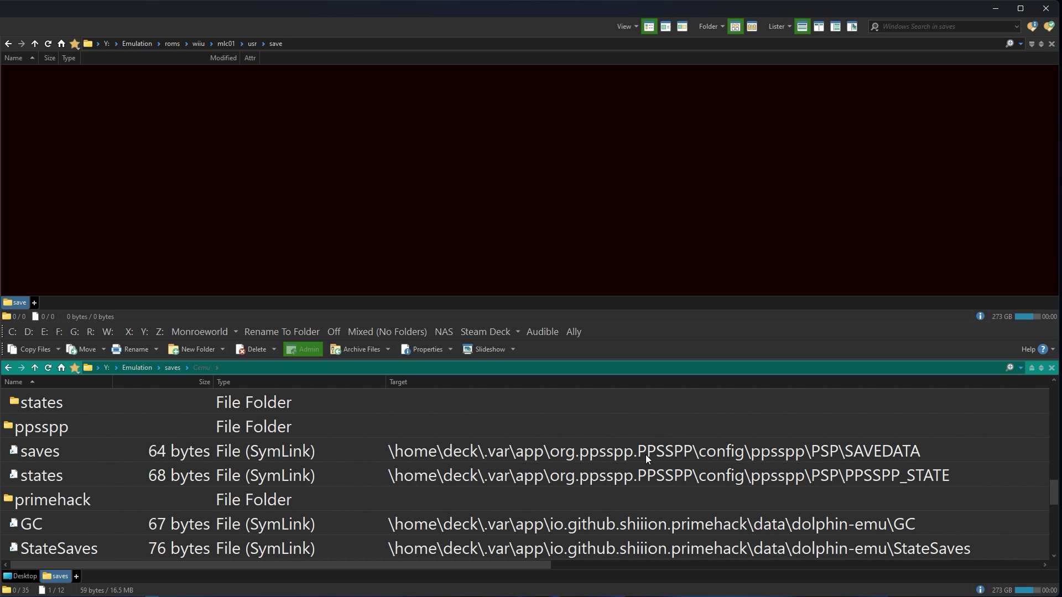
scroll(522, 478, "down", 2)
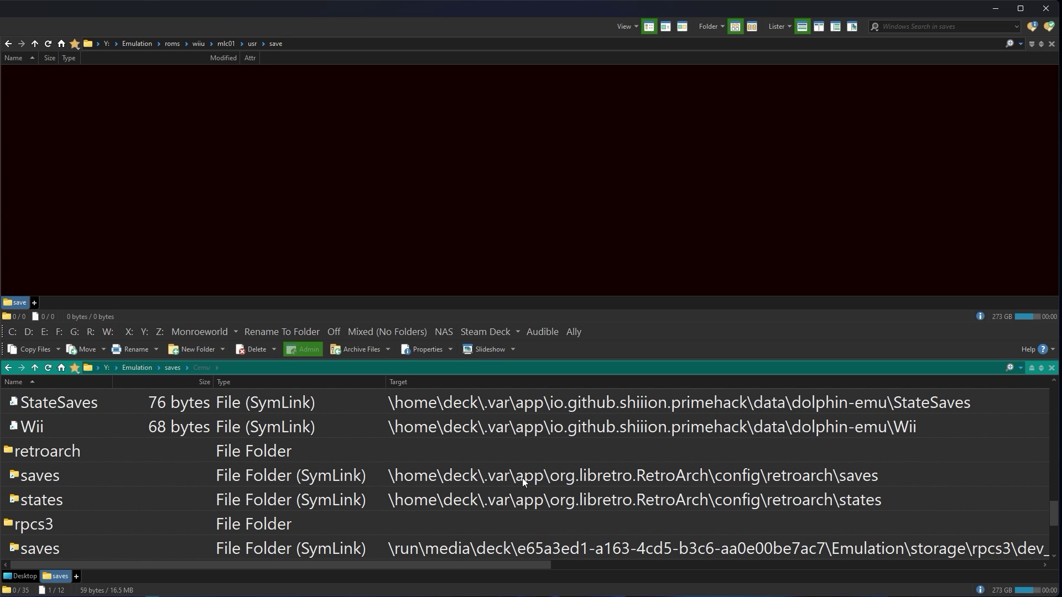
scroll(118, 431, "up", 1)
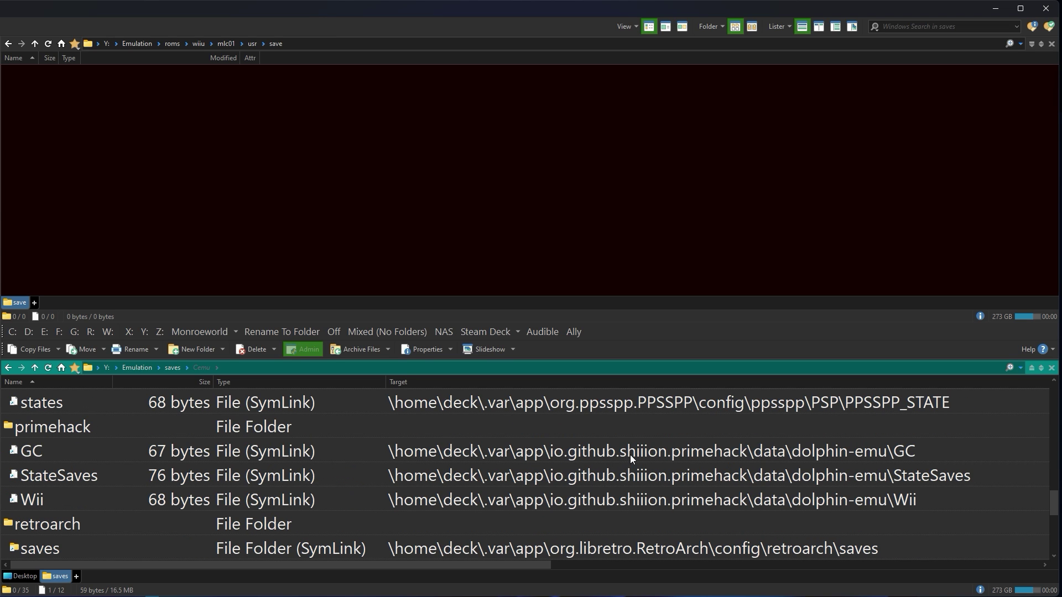
scroll(658, 461, "down", 1)
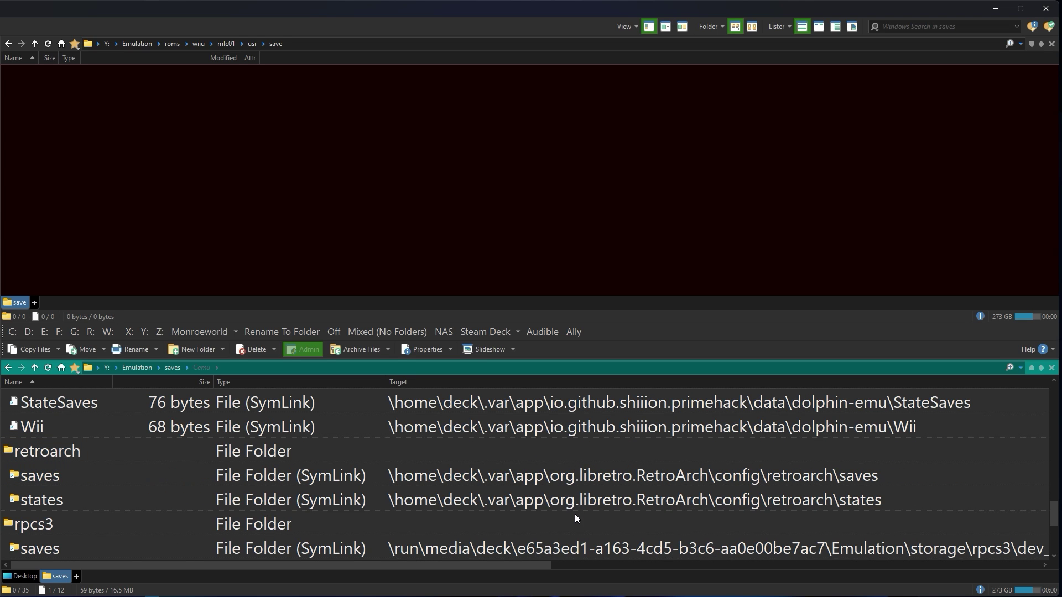
scroll(576, 512, "down", 2)
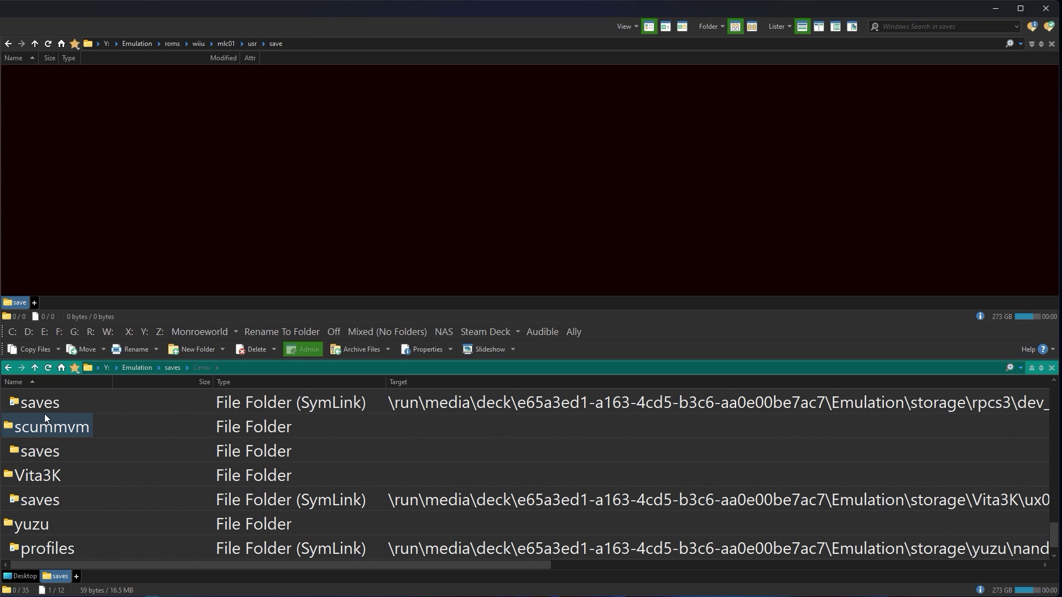
scroll(46, 415, "up", 1)
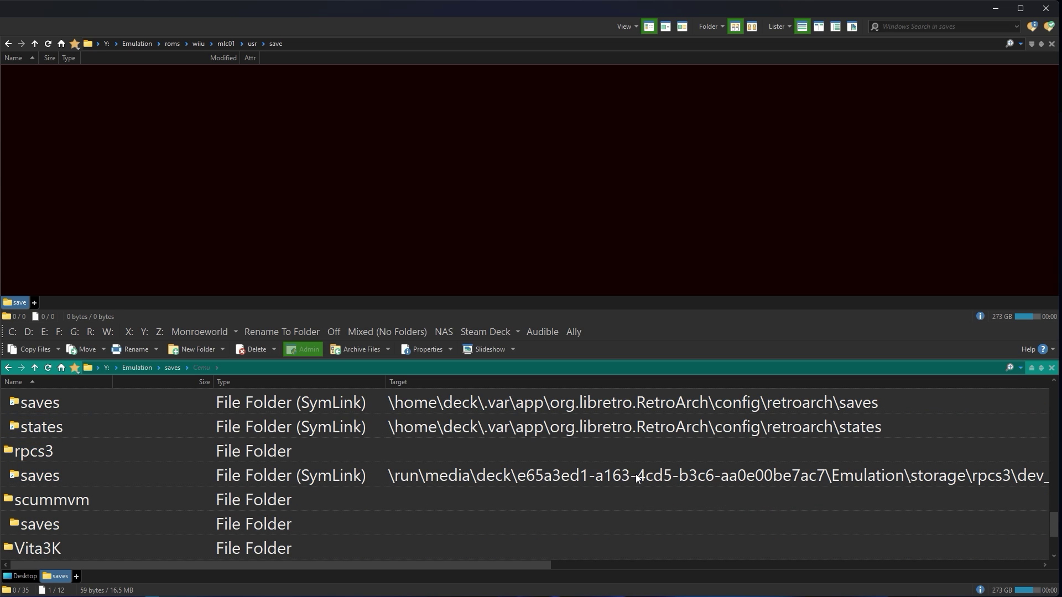
left_click_drag(407, 563, 566, 564)
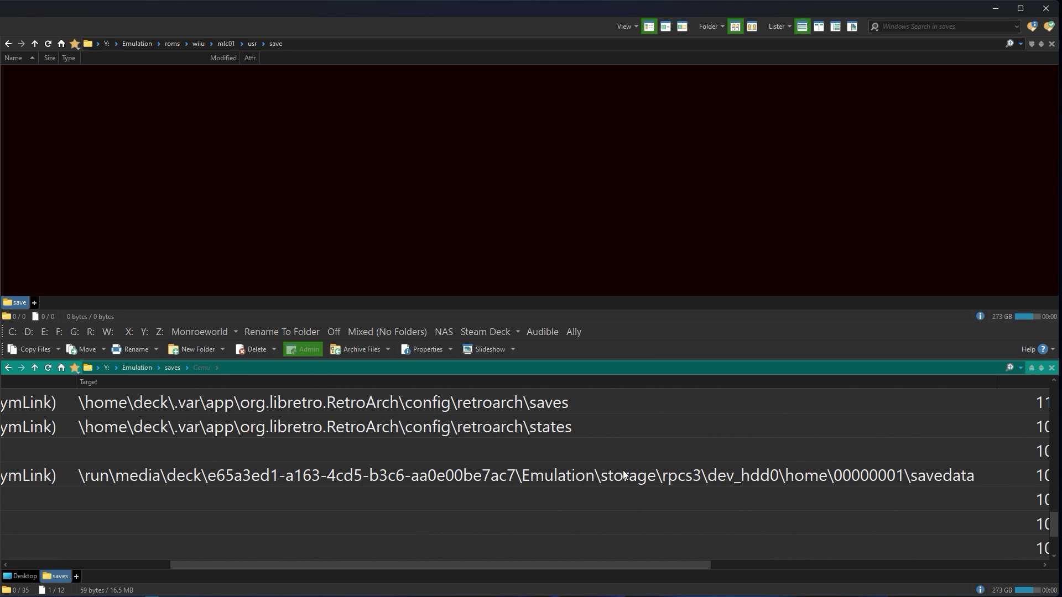
left_click_drag(571, 563, 339, 573)
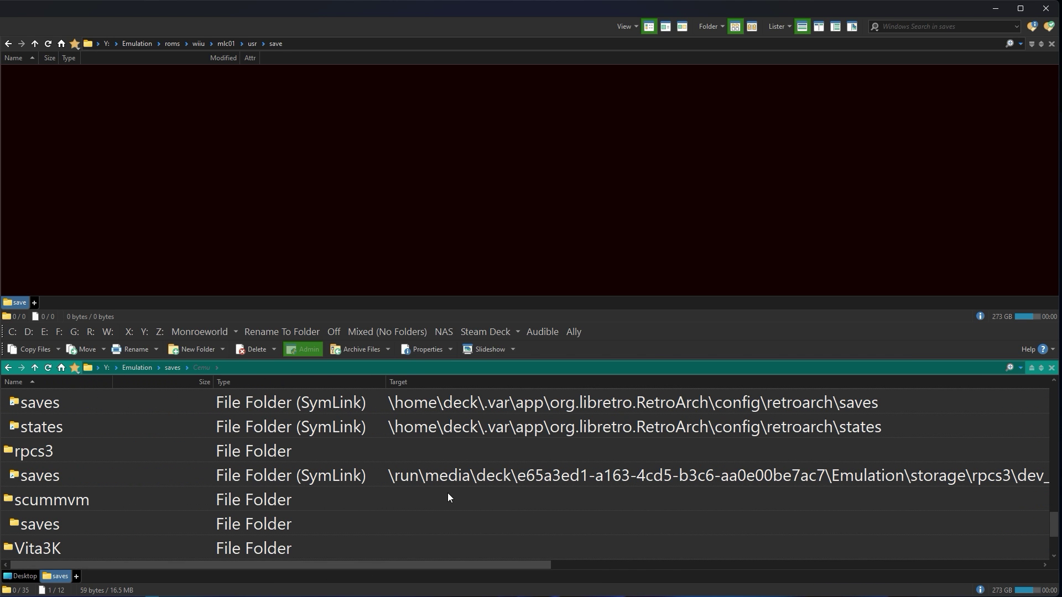
scroll(448, 497, "down", 2)
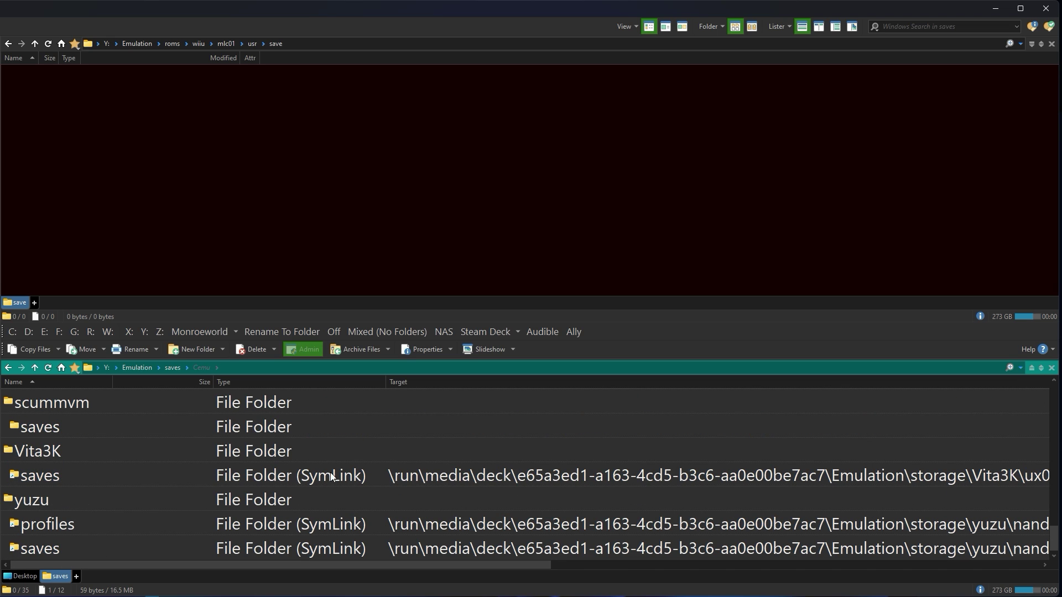
scroll(492, 498, "up", 4)
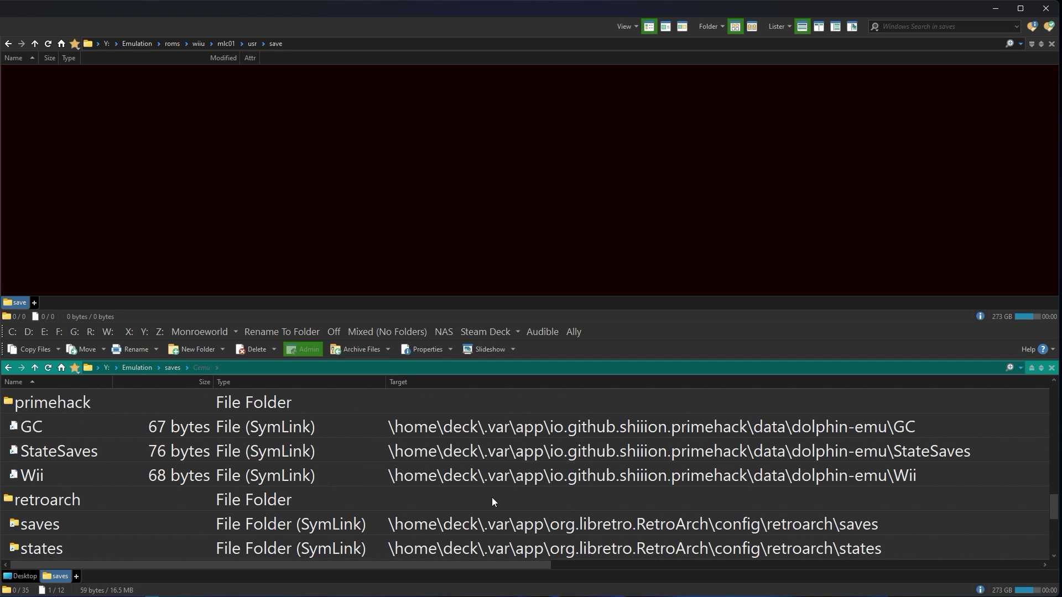
scroll(485, 528, "up", 10)
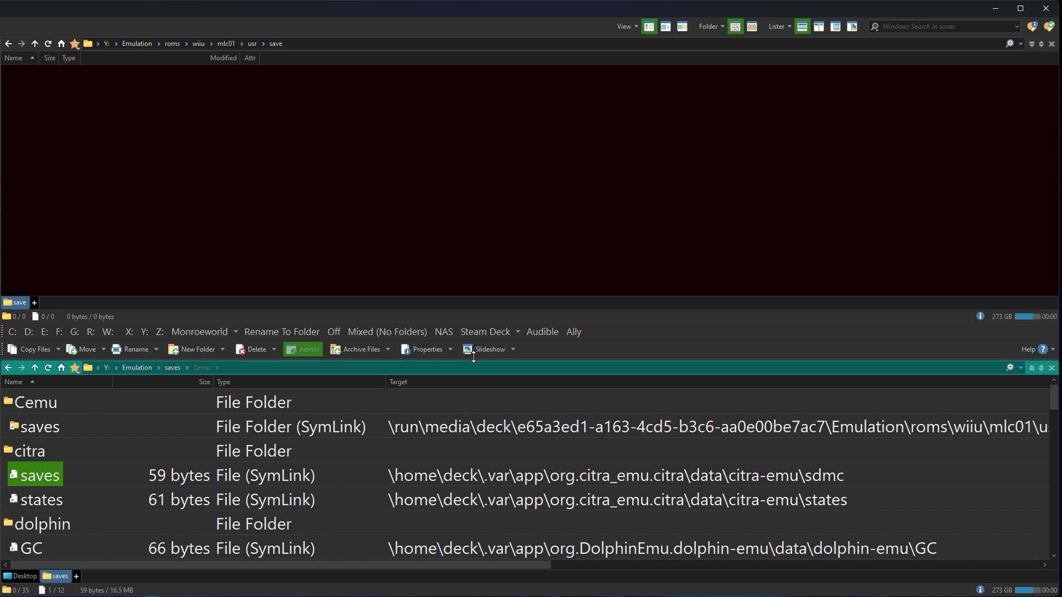
Move the pane splitter up, then back down partway, to resize the lower saves list.
left_click_drag(473, 356, 459, 157)
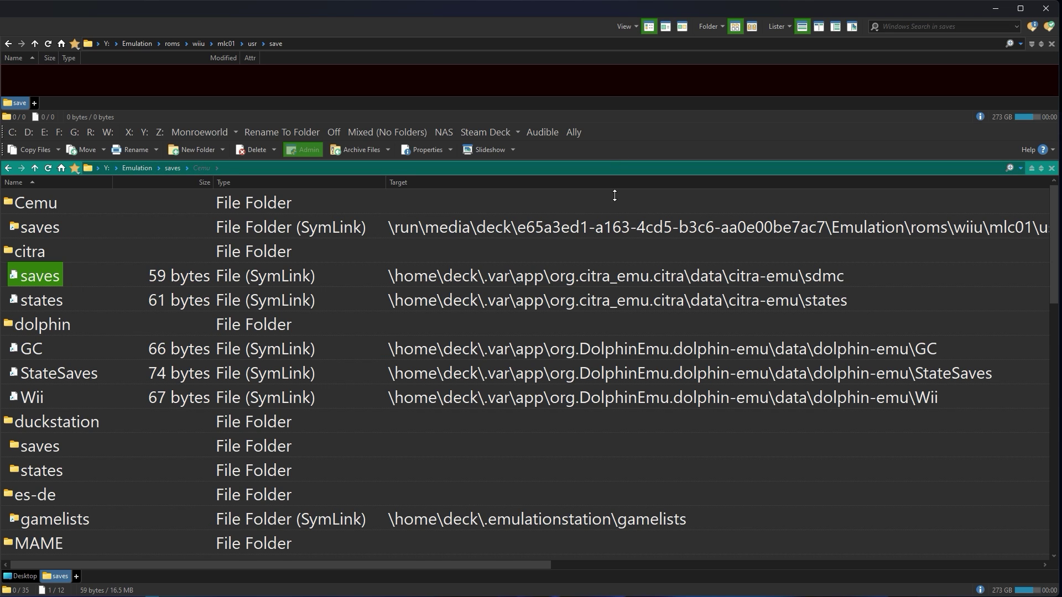
left_click_drag(614, 162, 613, 309)
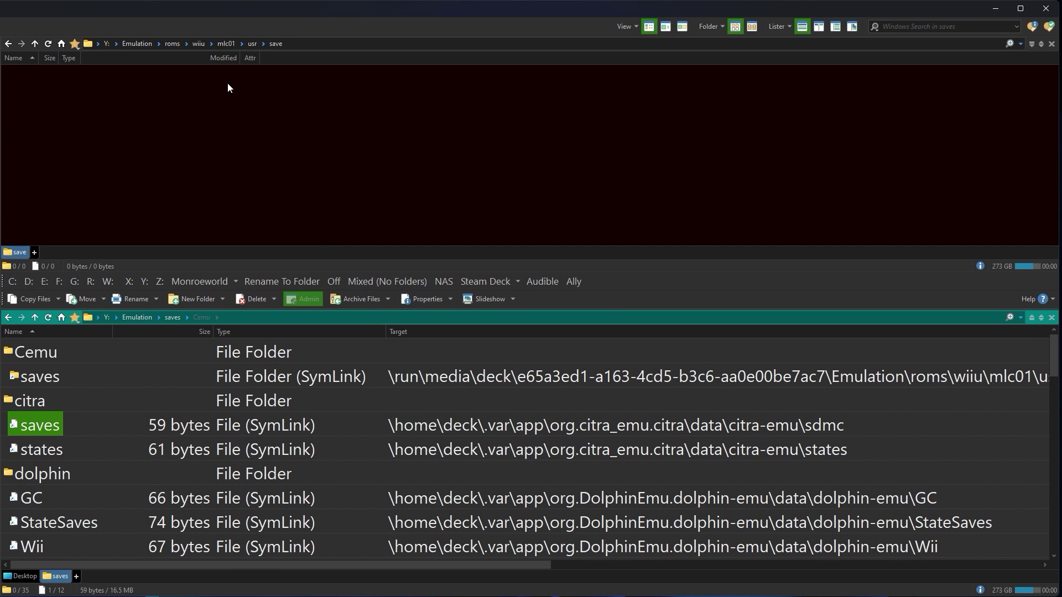
Return the upper pane to the Emulation folder via the breadcrumb, then review the symlink list below.
left_click(135, 43)
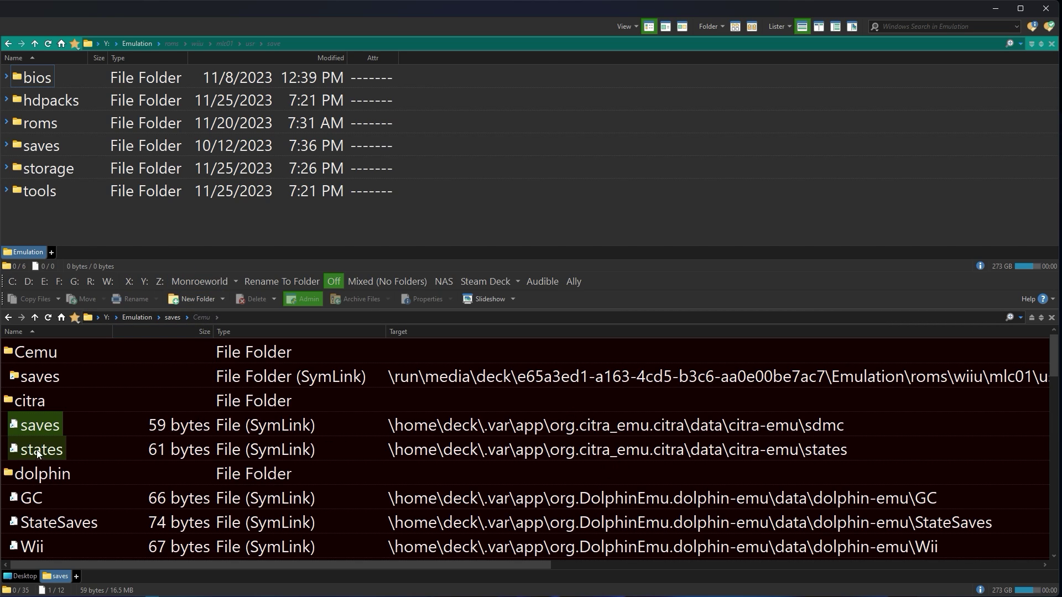
scroll(576, 440, "down", 4)
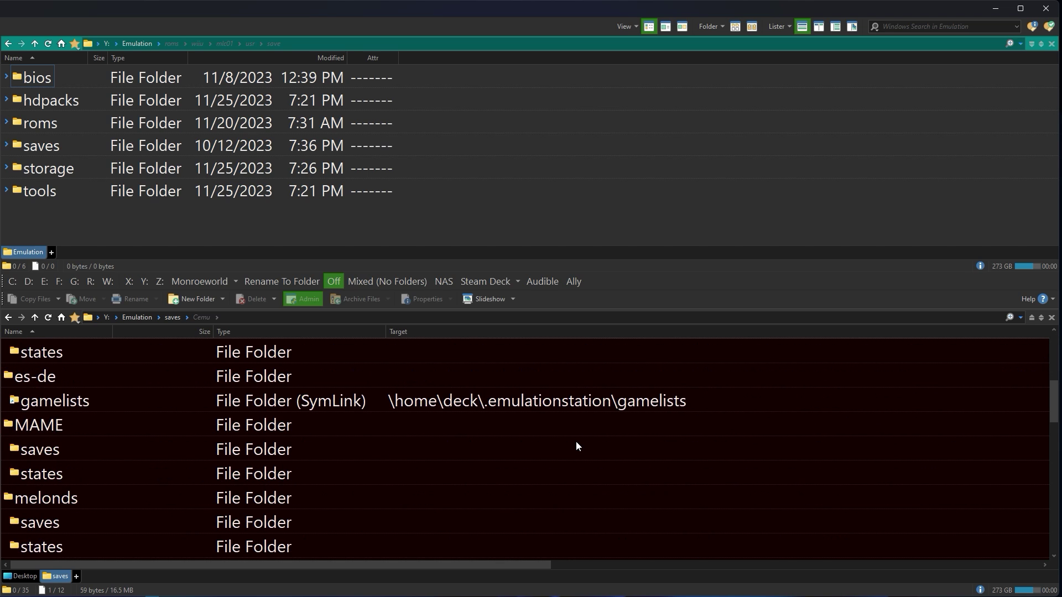
scroll(575, 441, "up", 4)
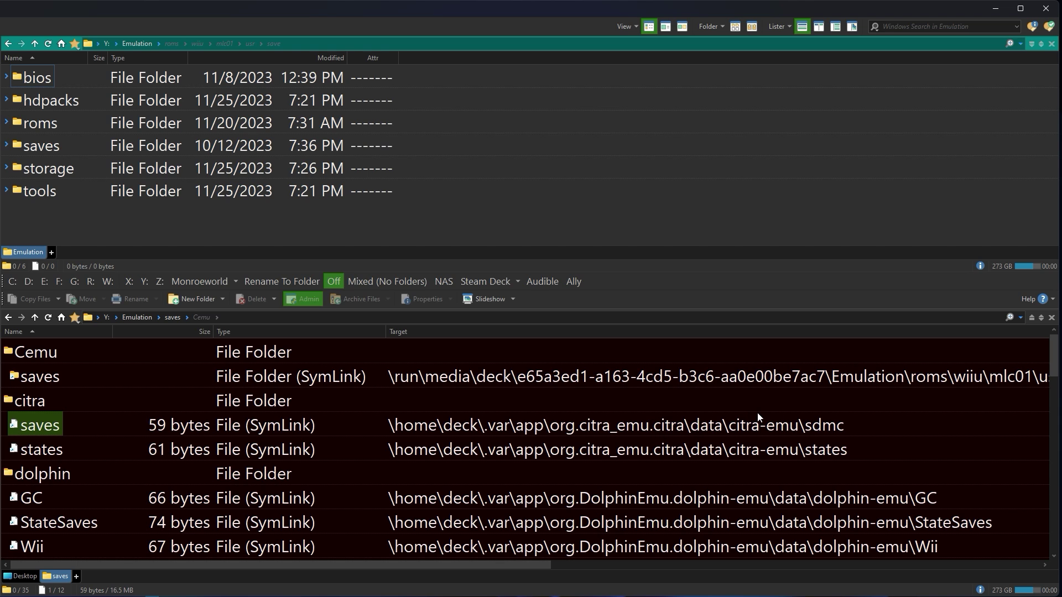
scroll(758, 416, "down", 2)
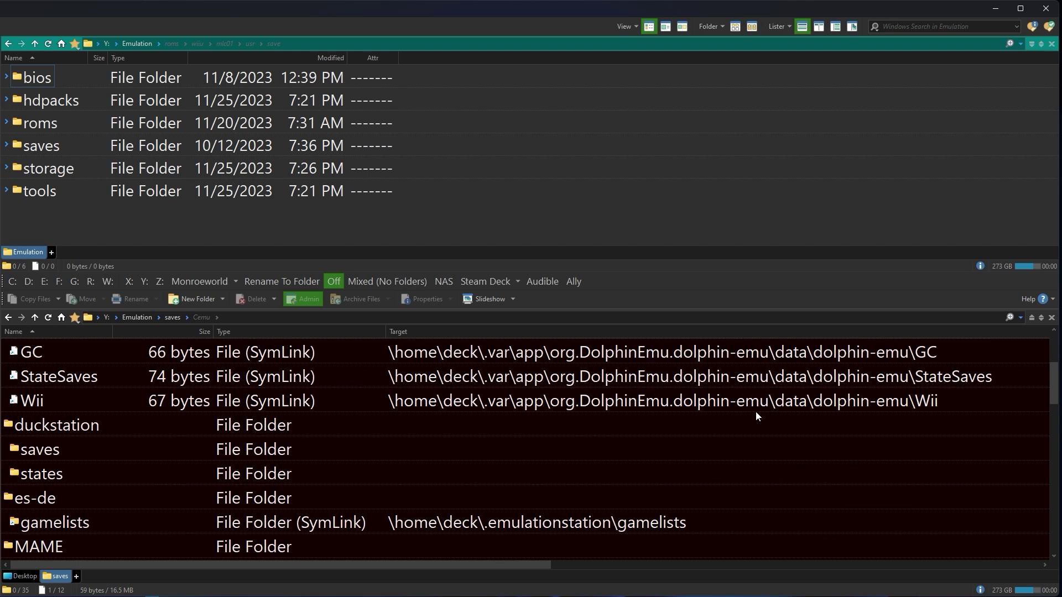
scroll(756, 411, "down", 7)
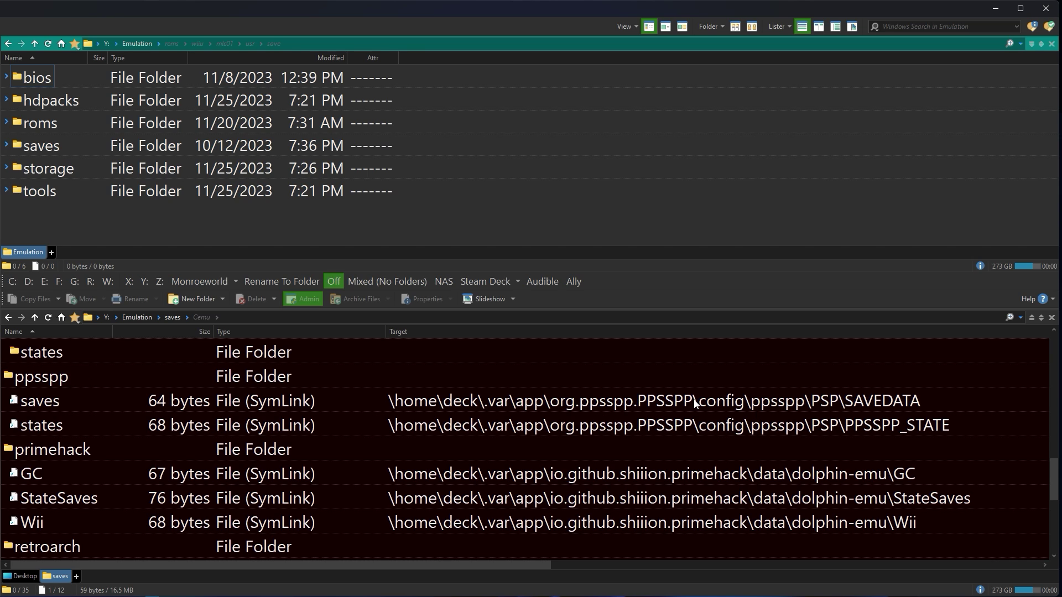
scroll(695, 404, "down", 3)
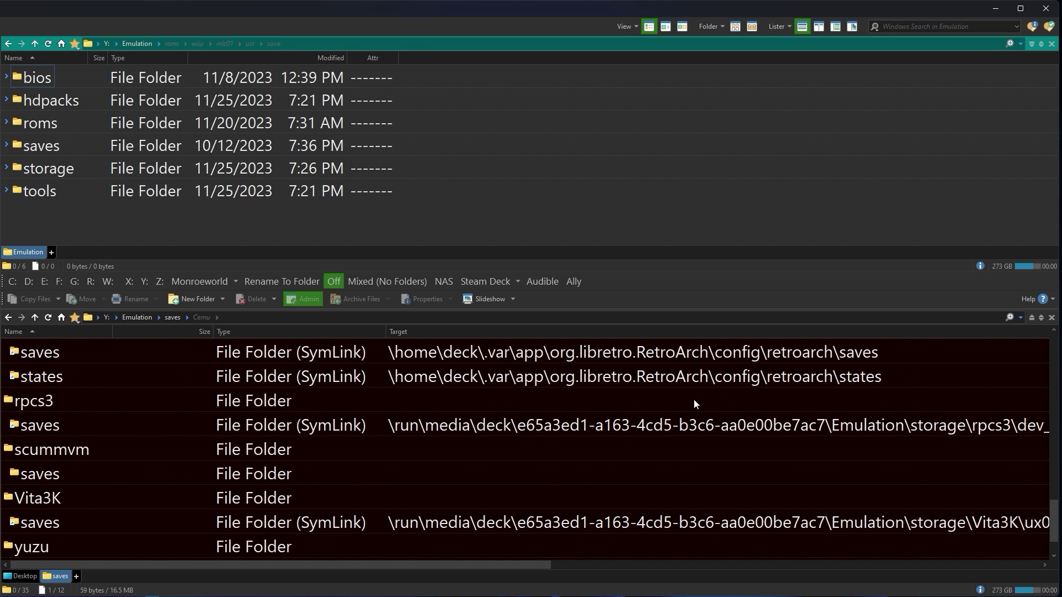
scroll(694, 399, "up", 1)
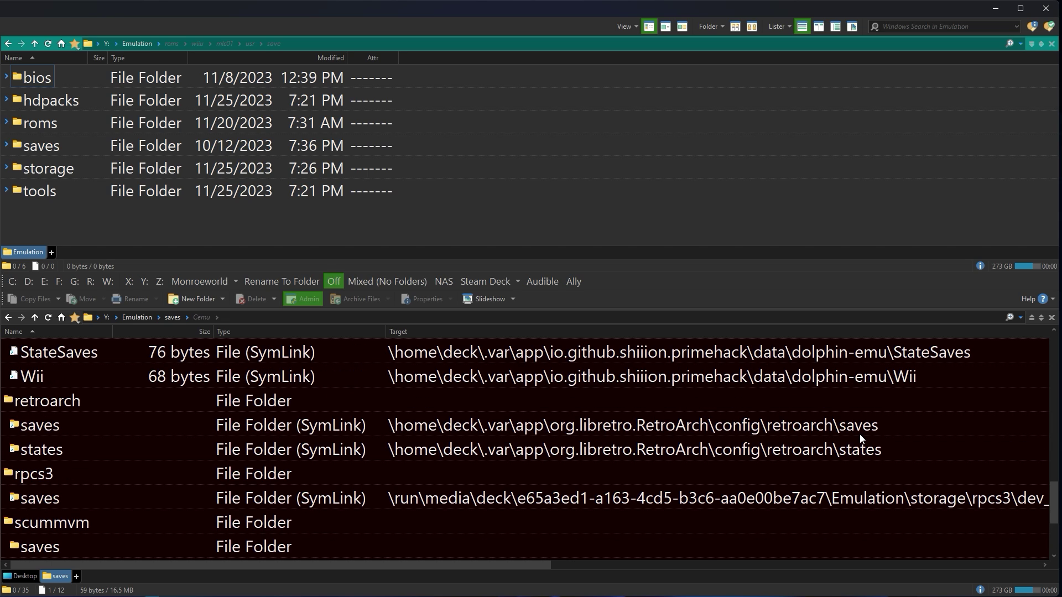
scroll(859, 434, "up", 3)
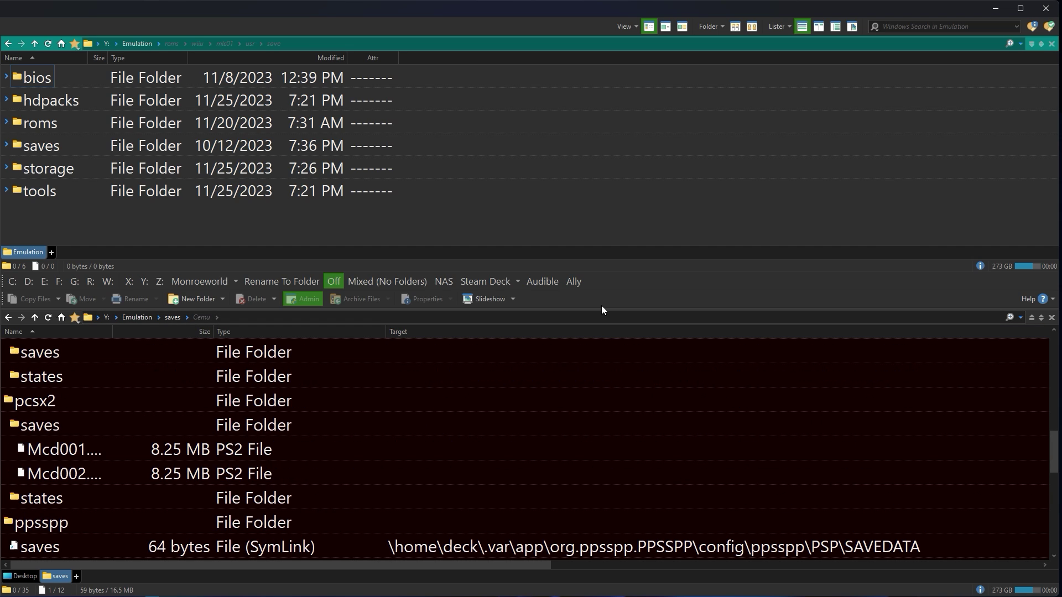
Shrink the upper Emulation pane so the grouped saves list with targets fills most of the window.
left_click_drag(599, 307, 597, 166)
scroll(609, 300, "up", 7)
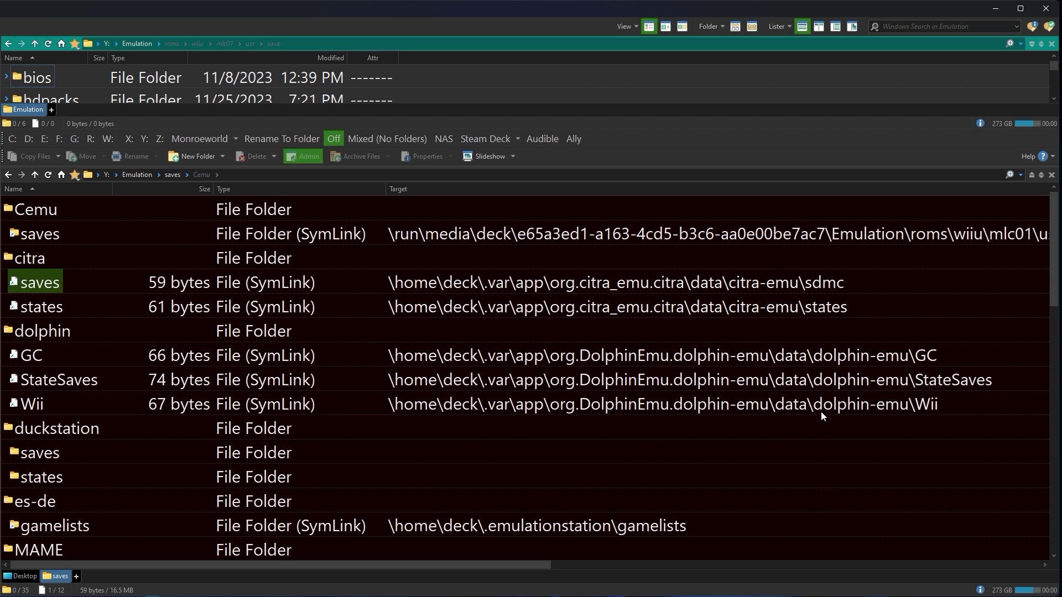
scroll(820, 411, "down", 8)
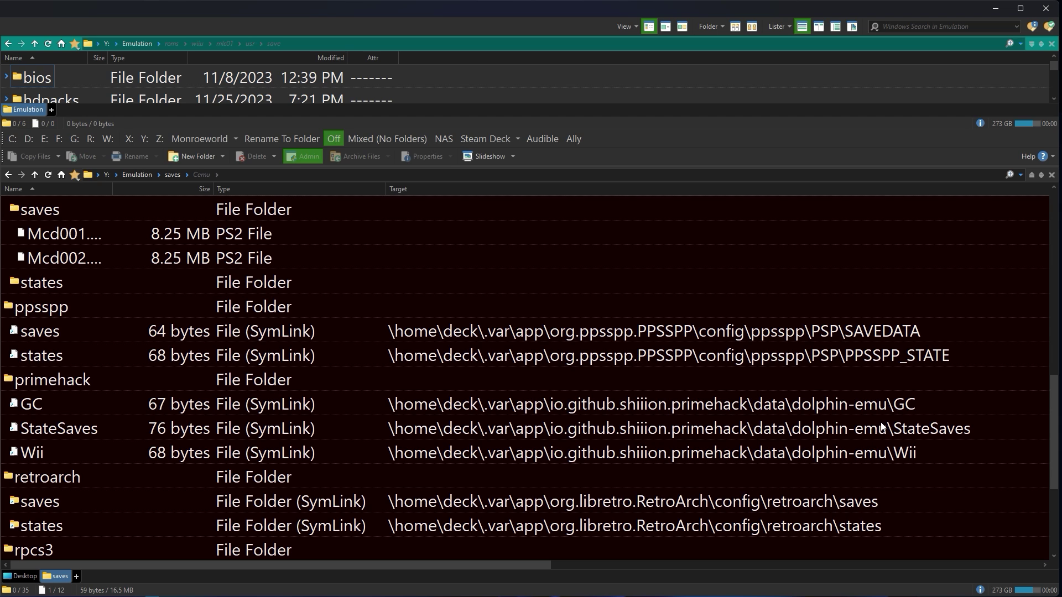
scroll(882, 428, "down", 2)
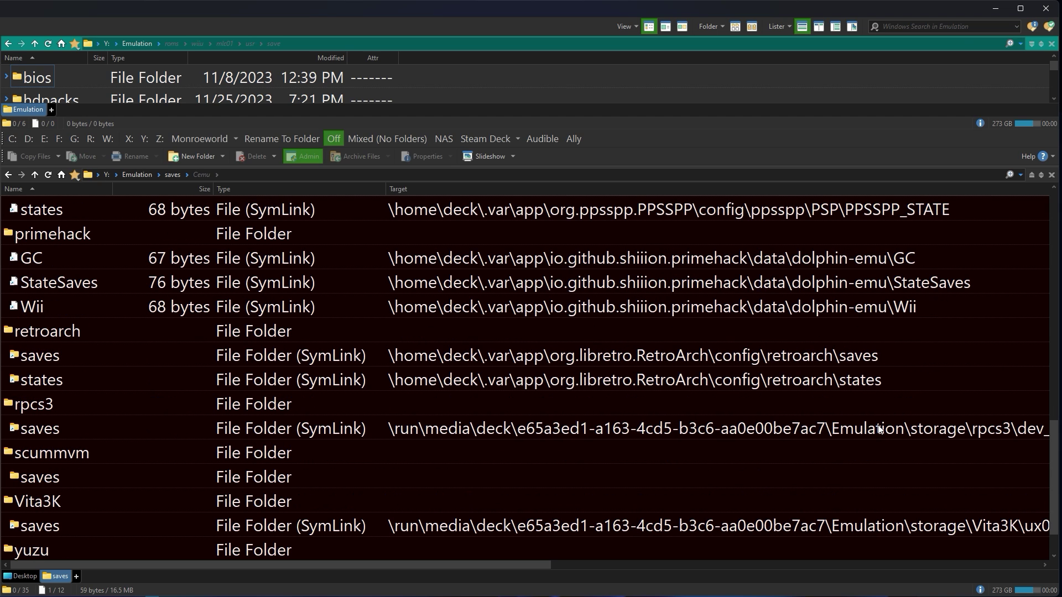
scroll(877, 431, "down", 1)
scroll(877, 430, "up", 7)
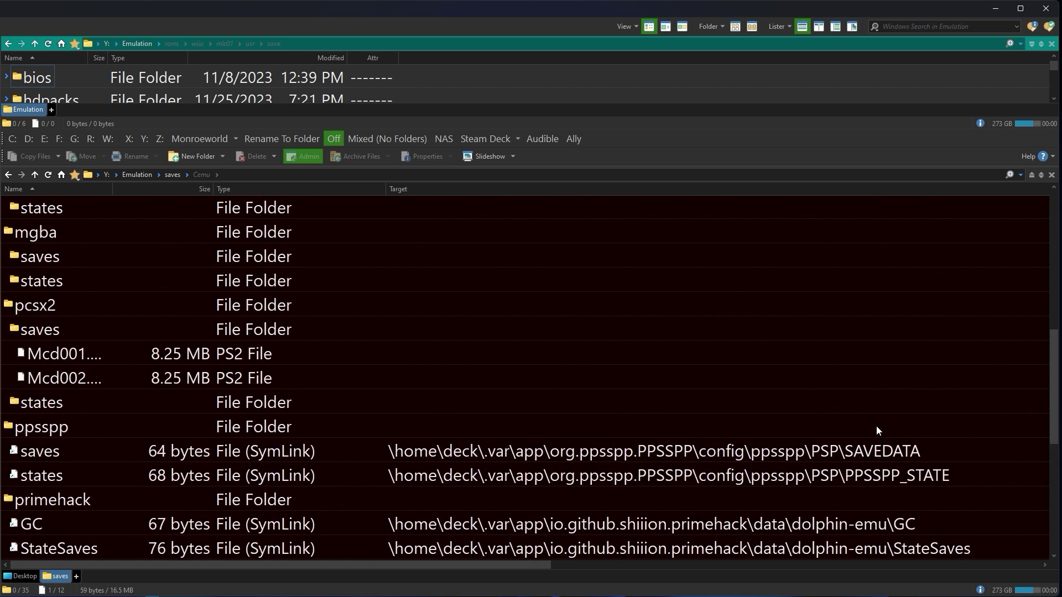
scroll(876, 430, "up", 3)
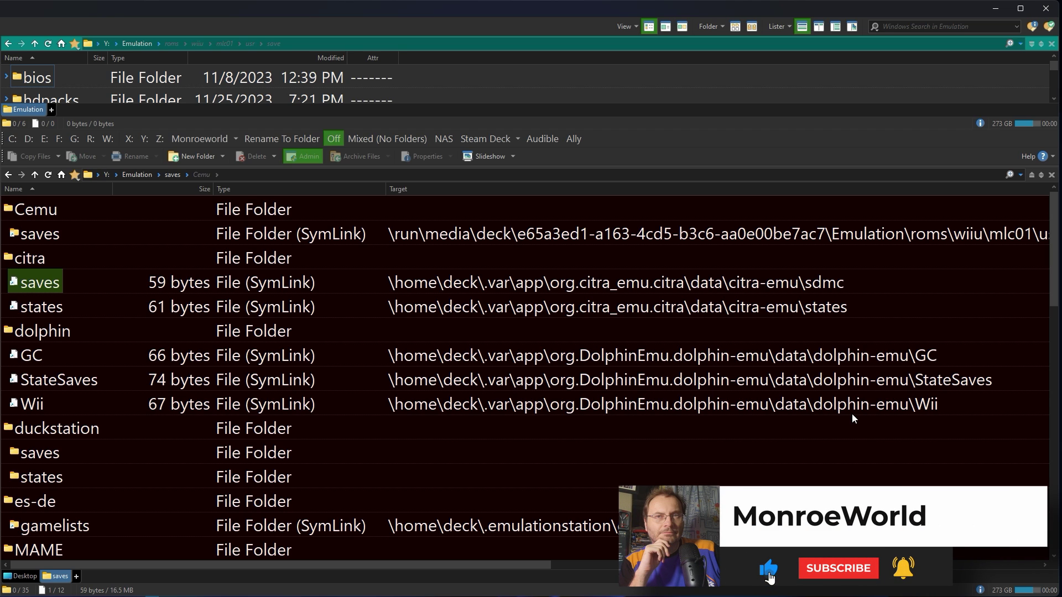
scroll(852, 414, "down", 1)
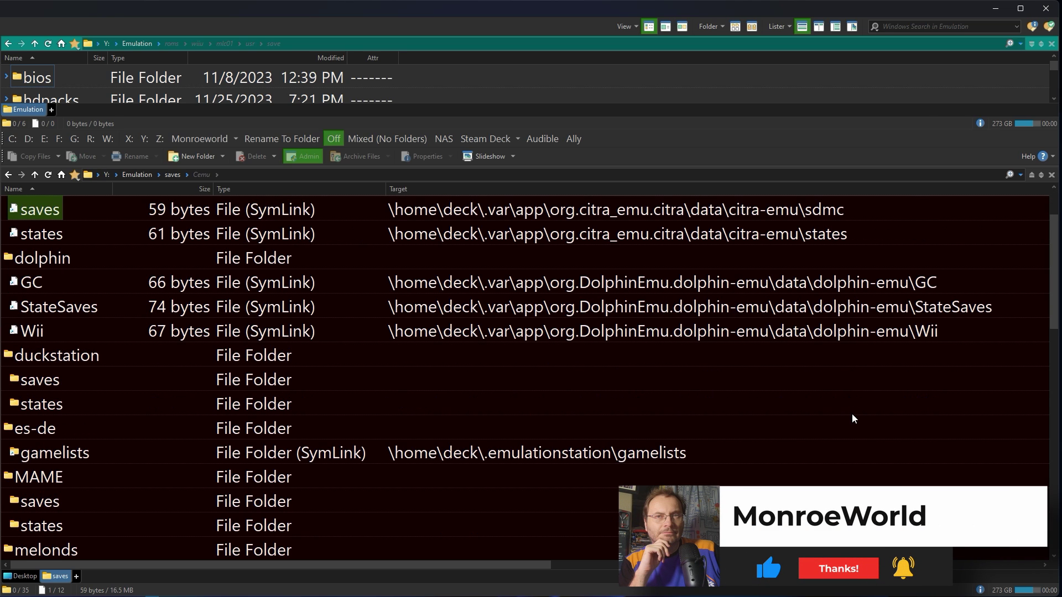
scroll(853, 415, "up", 1)
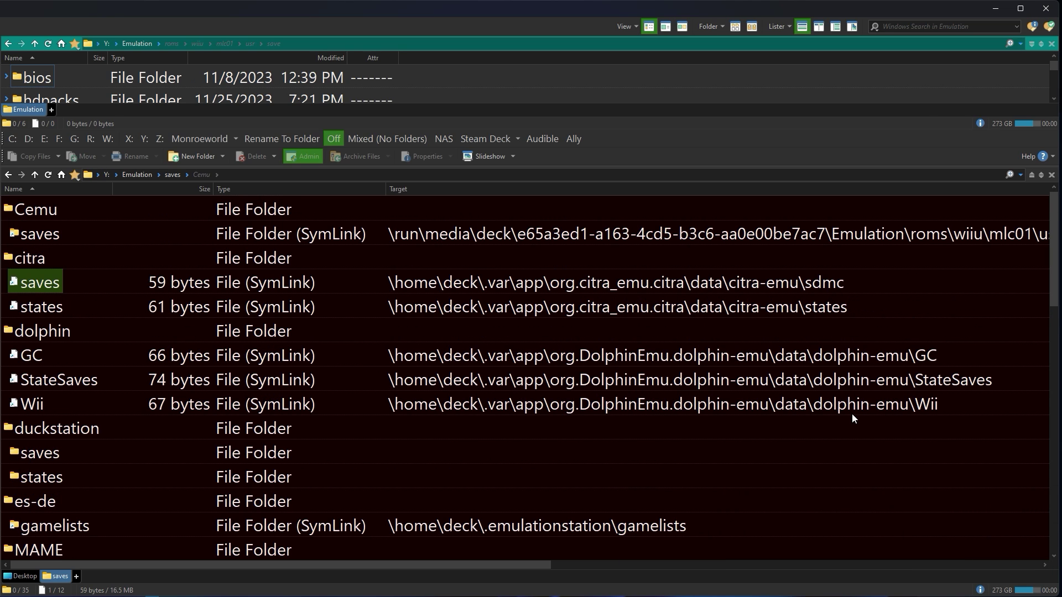